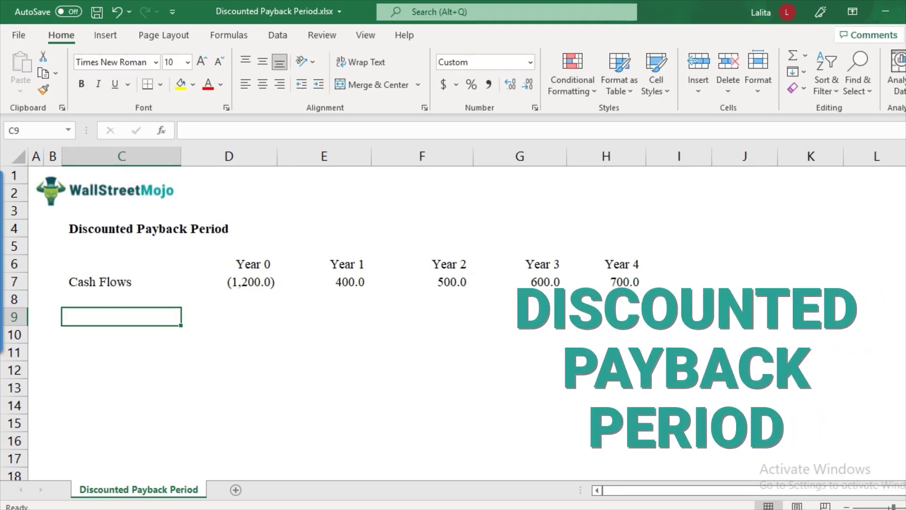
Step: Review the cash flow row, going through the amounts from Year 0 to Year 4
click(121, 264)
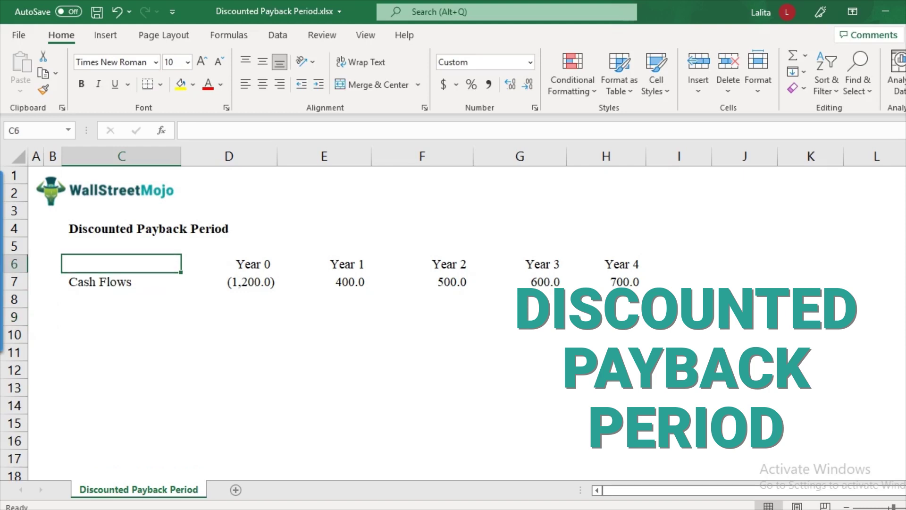
click(121, 282)
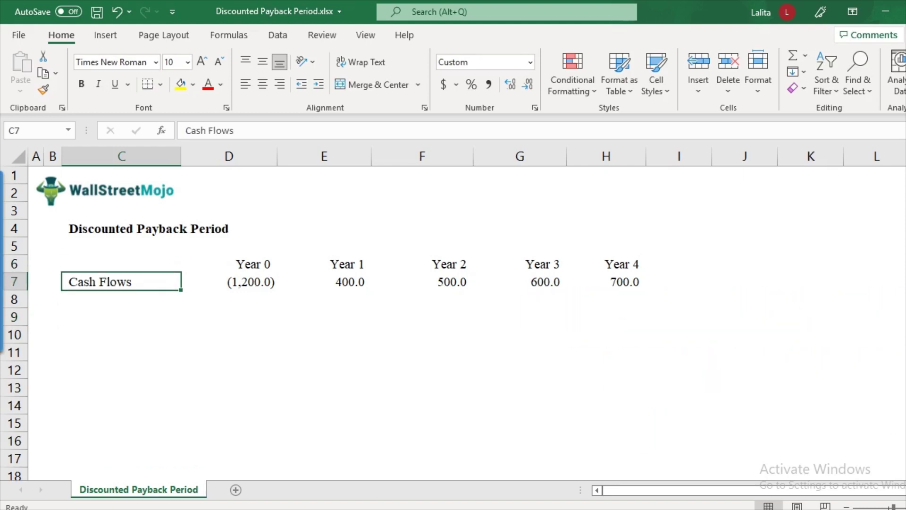
click(229, 281)
click(229, 264)
click(229, 282)
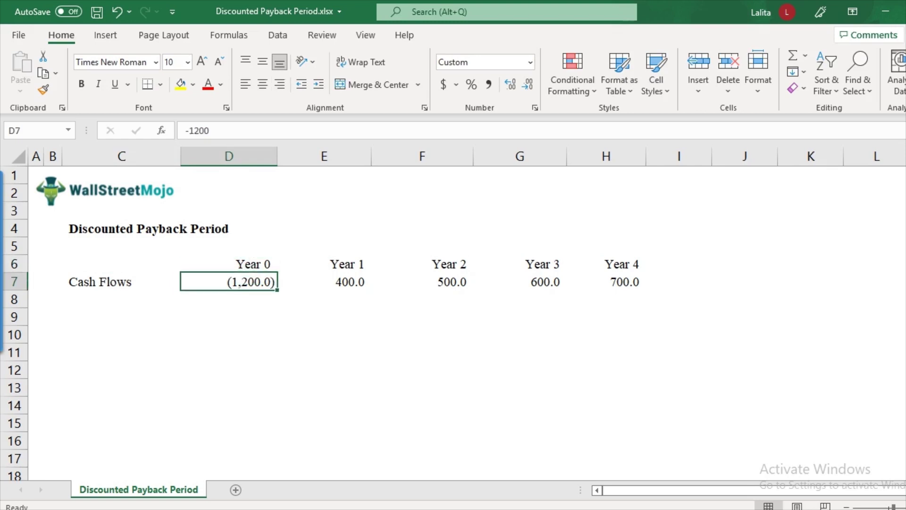
click(324, 282)
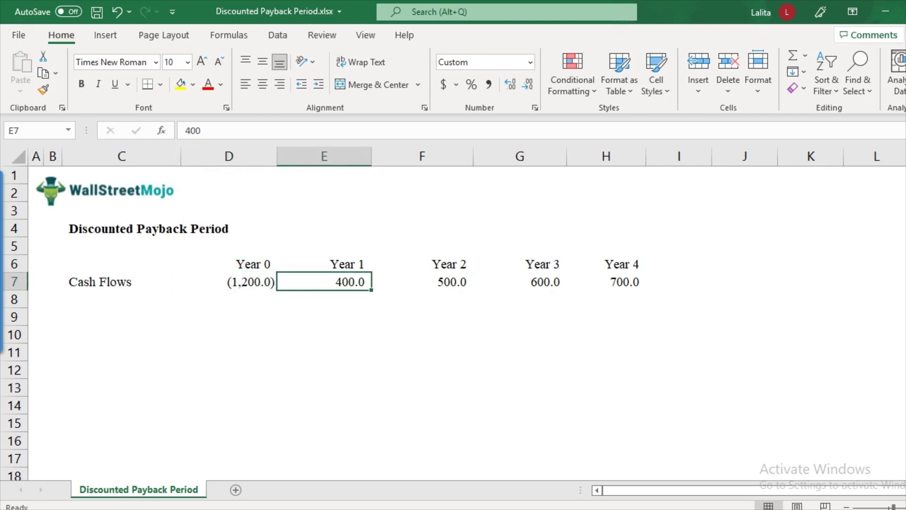
click(422, 282)
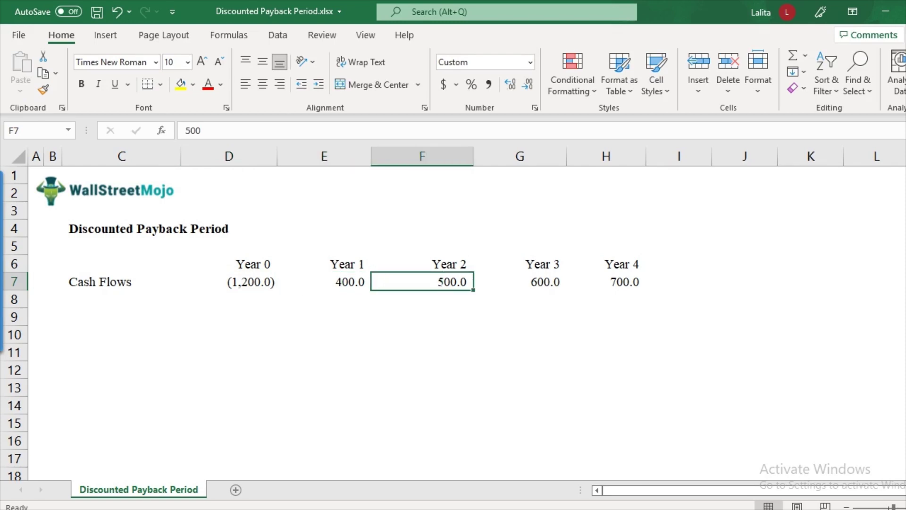
click(520, 281)
click(606, 299)
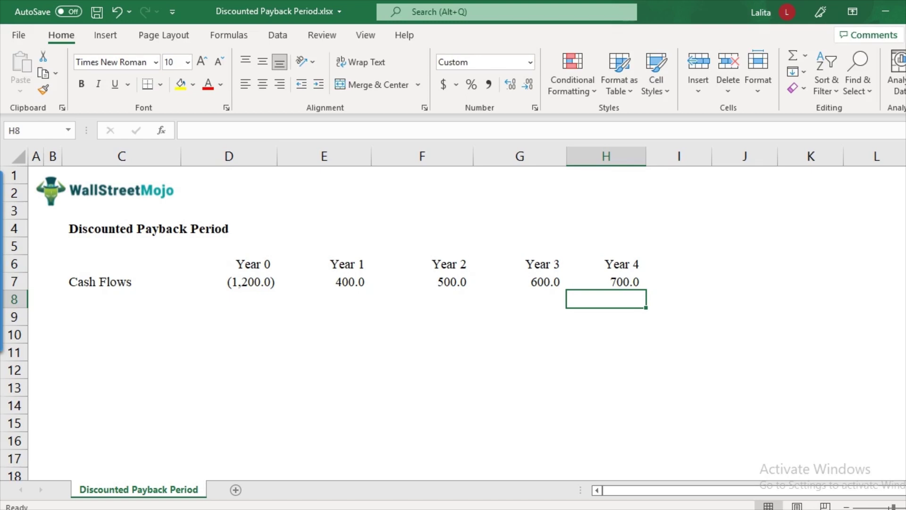
Step: Enter the note "Time taken to recover your initial investment" in cell C9
click(121, 316)
key(alt)
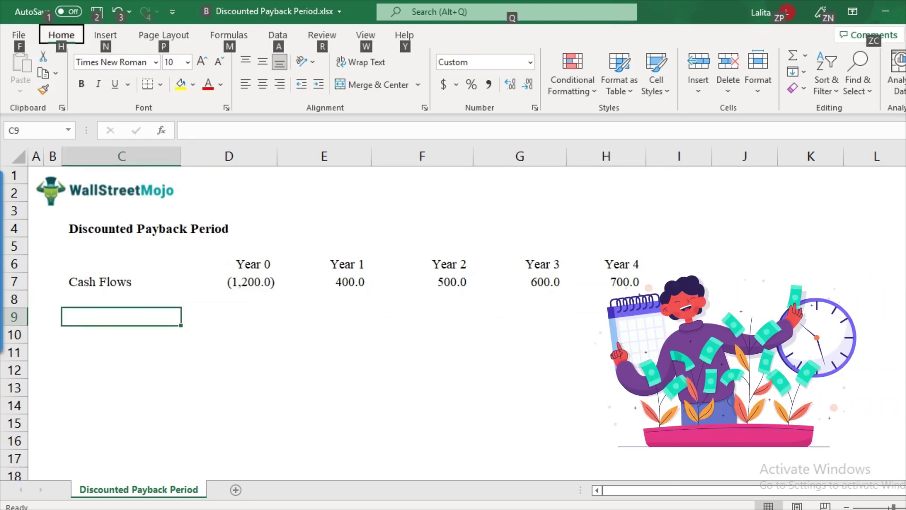
key(alt)
text(Time )
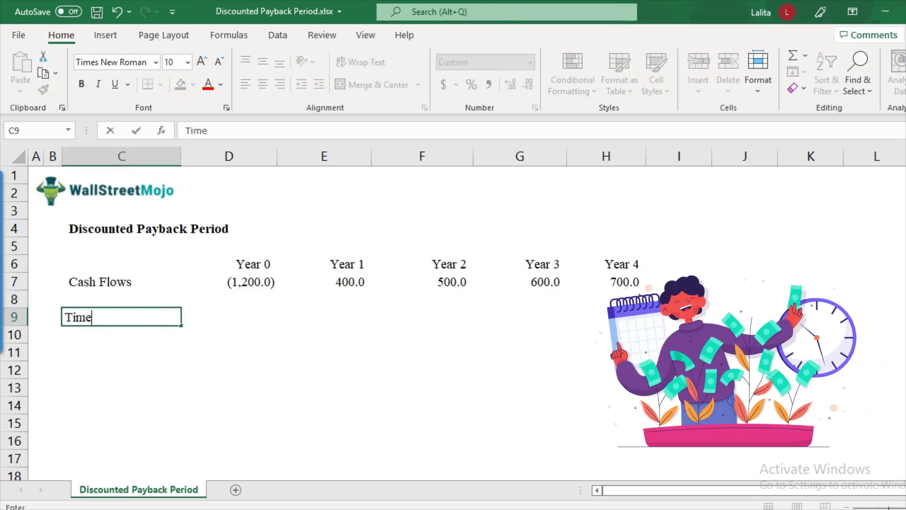
text(taken to recov)
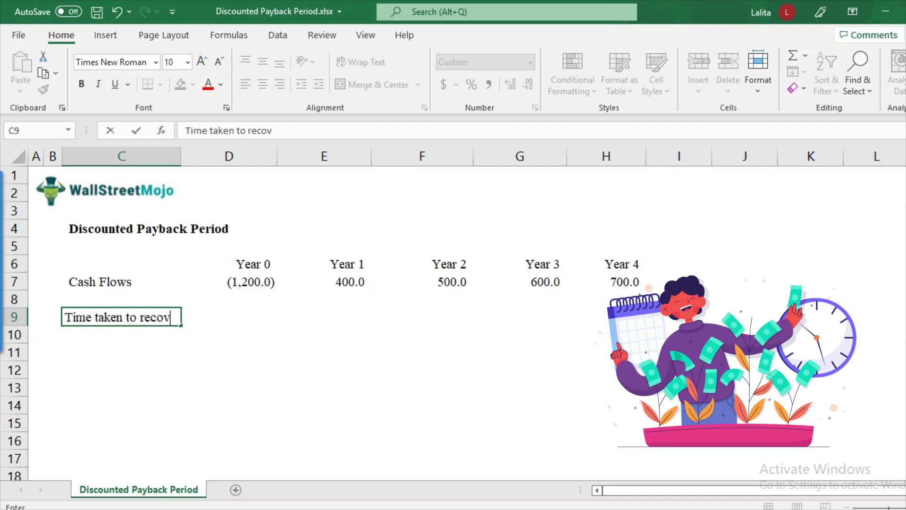
text(er your initial inv)
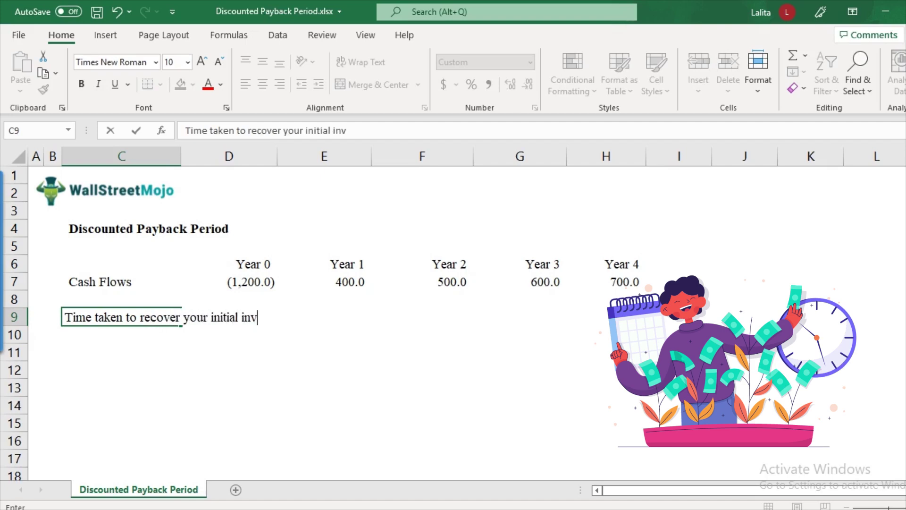
text(estment)
key(Return)
Step: Append "- payback period" to the end of the note in C9
key(Up)
key(F2)
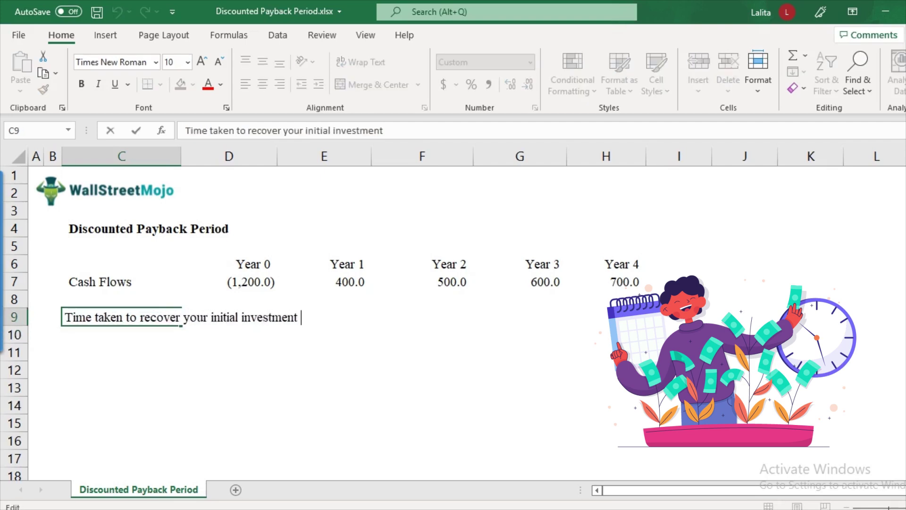
text(- payb)
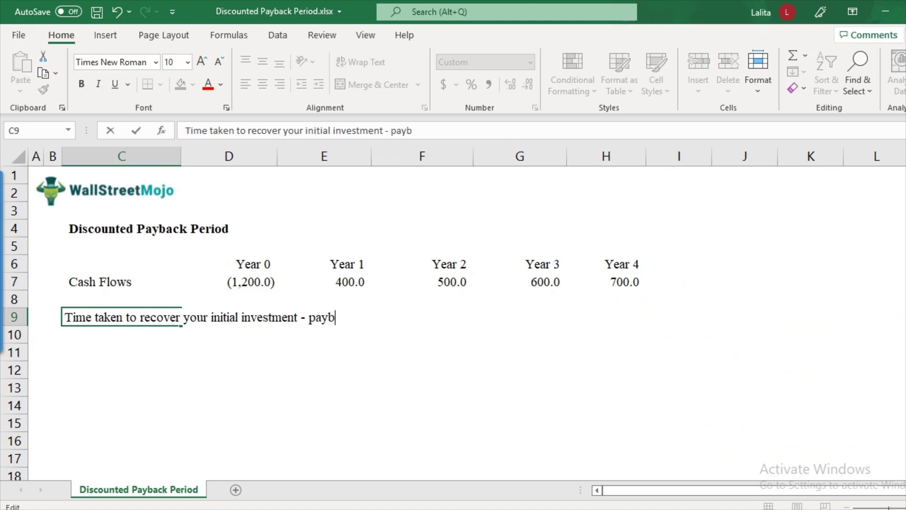
text(ack period)
key(Return)
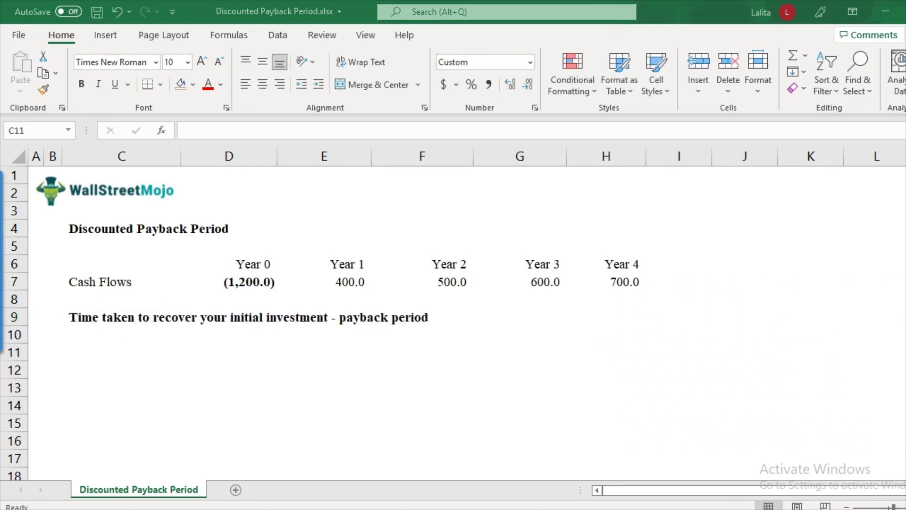
Step: Highlight the Year 0 cash flow in D7 with a yellow fill
click(229, 281)
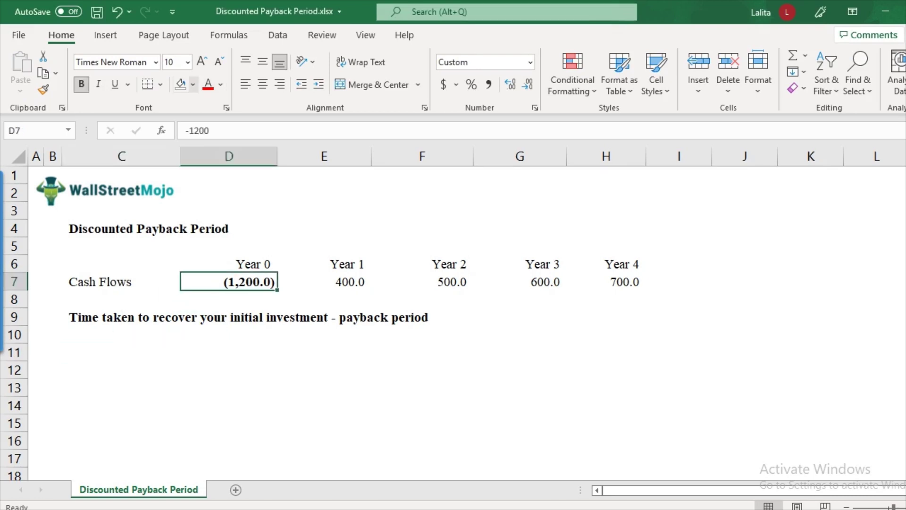
click(193, 85)
click(217, 218)
click(229, 317)
click(122, 353)
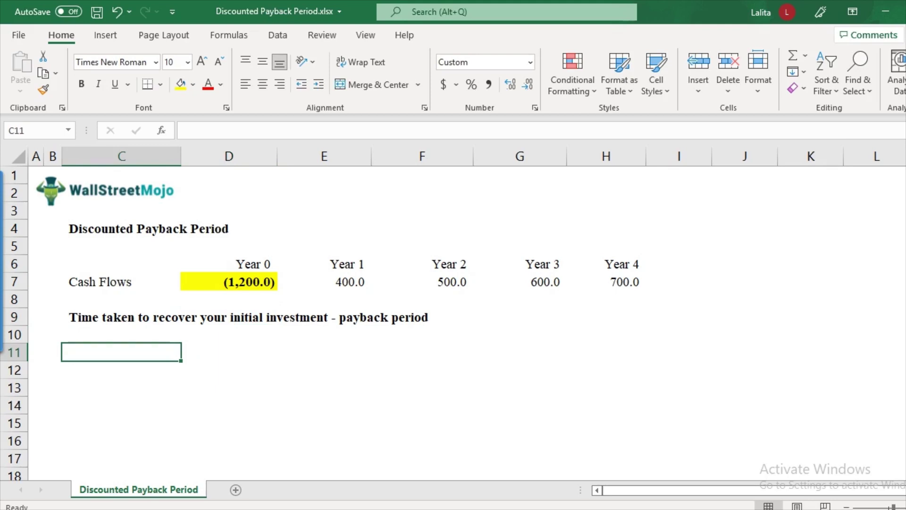
Step: Examine the combined cash flows of Years 1 to 3 to see between which years the initial investment is recovered
click(324, 281)
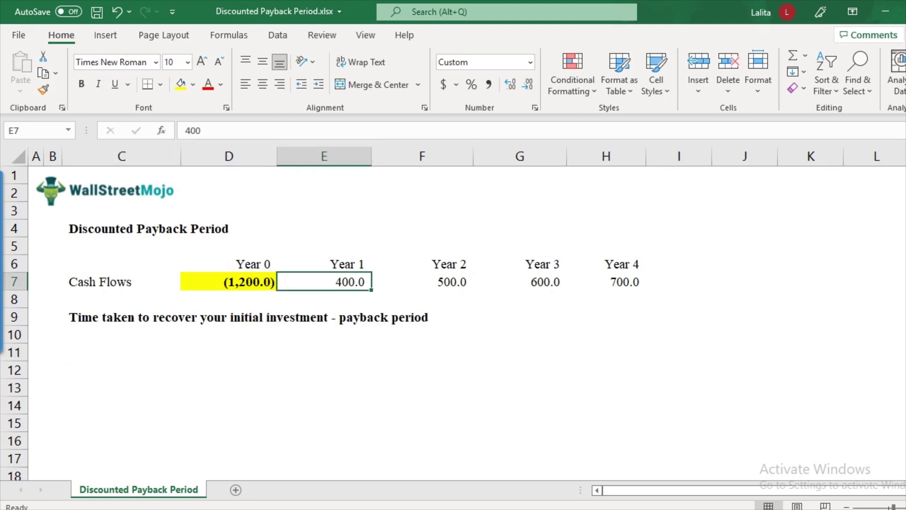
click(422, 282)
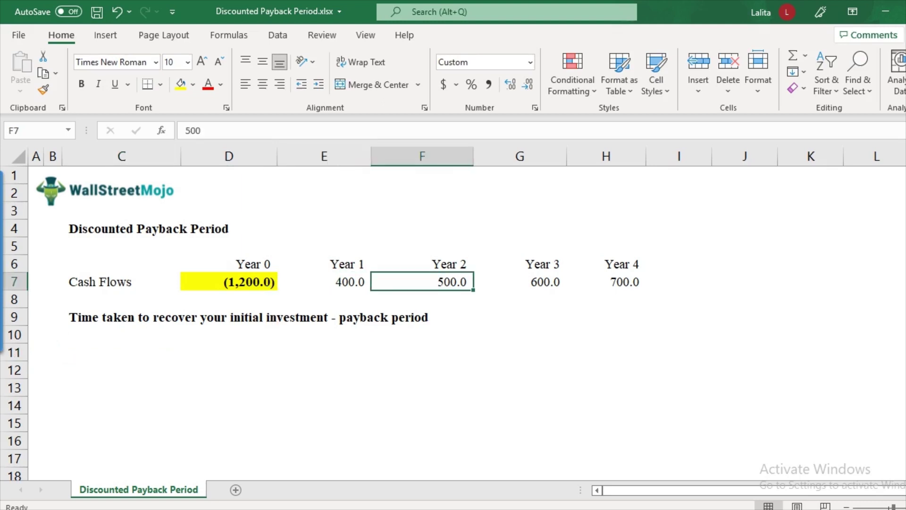
drag(324, 282, 422, 282)
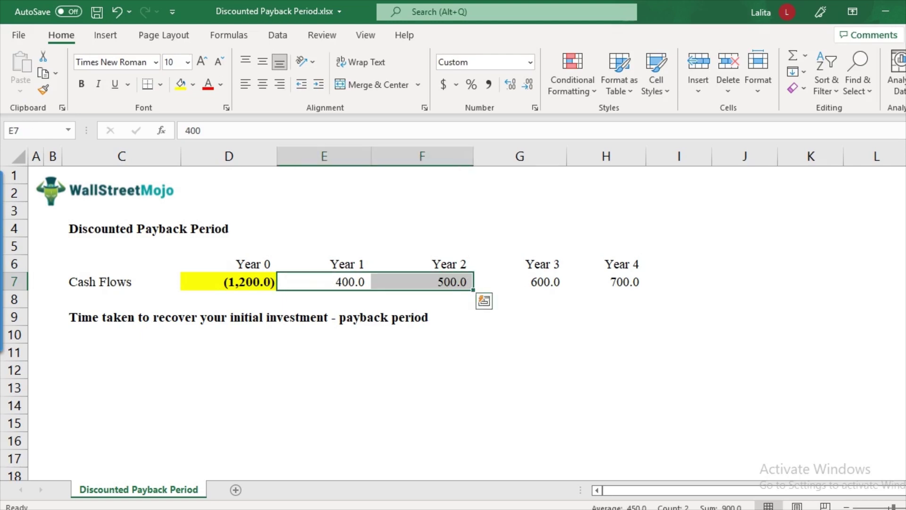
click(519, 282)
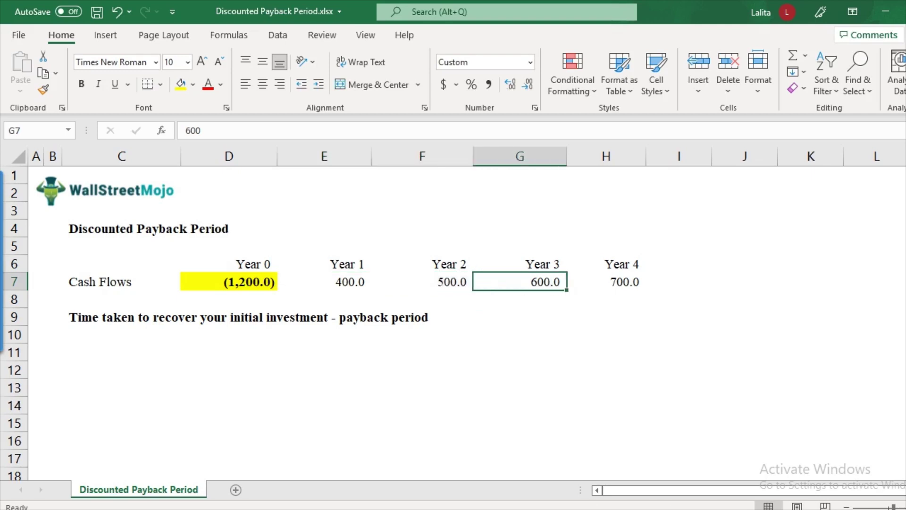
click(422, 282)
click(324, 282)
click(520, 282)
key(shift+Left)
key(shift+Left)
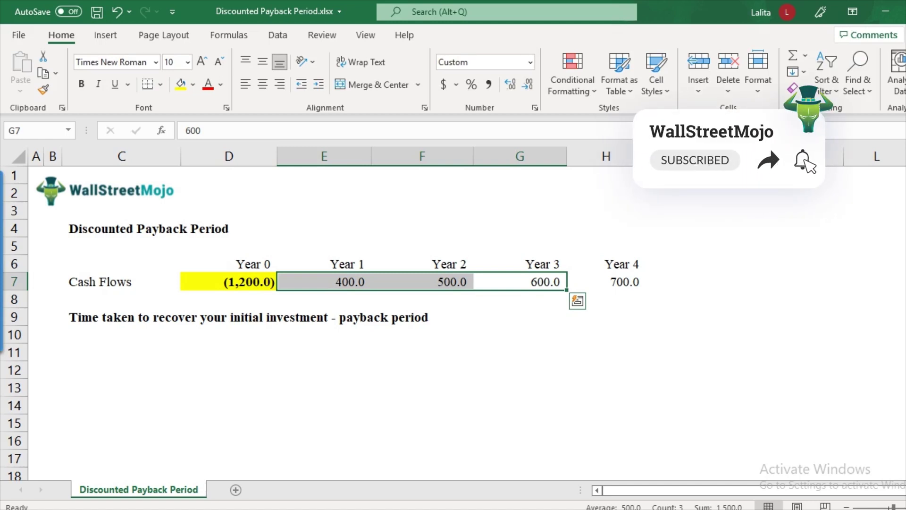
key(Left)
key(Up)
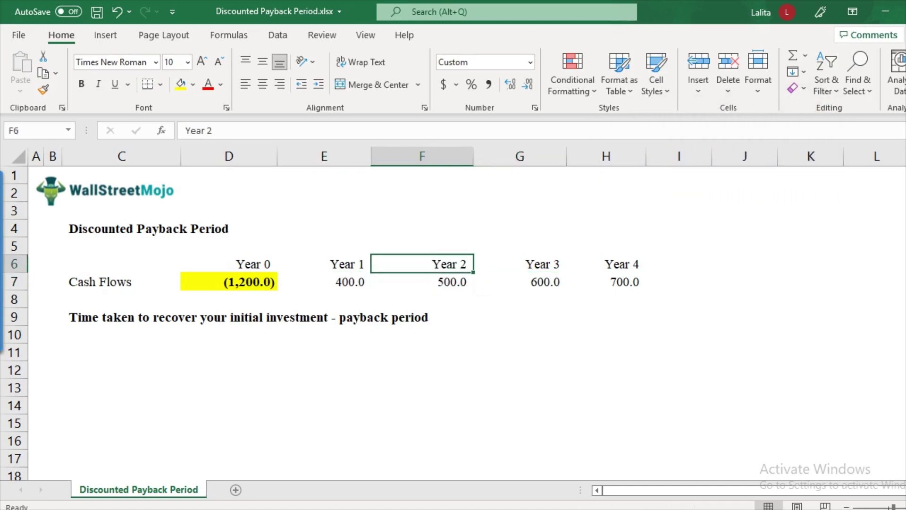
key(shift+Down)
key(Right)
key(shift+Down)
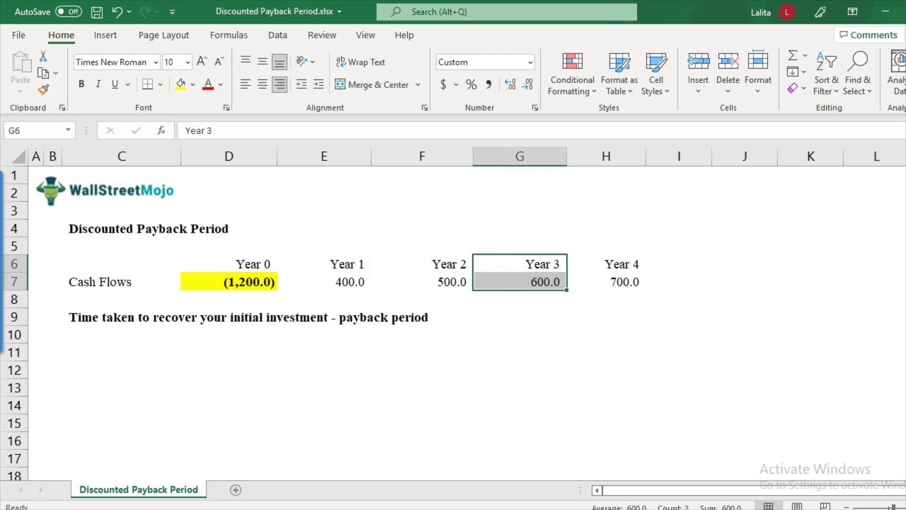
Step: Enter the row label "Cumulative Cash Flows" in cell C11
click(122, 353)
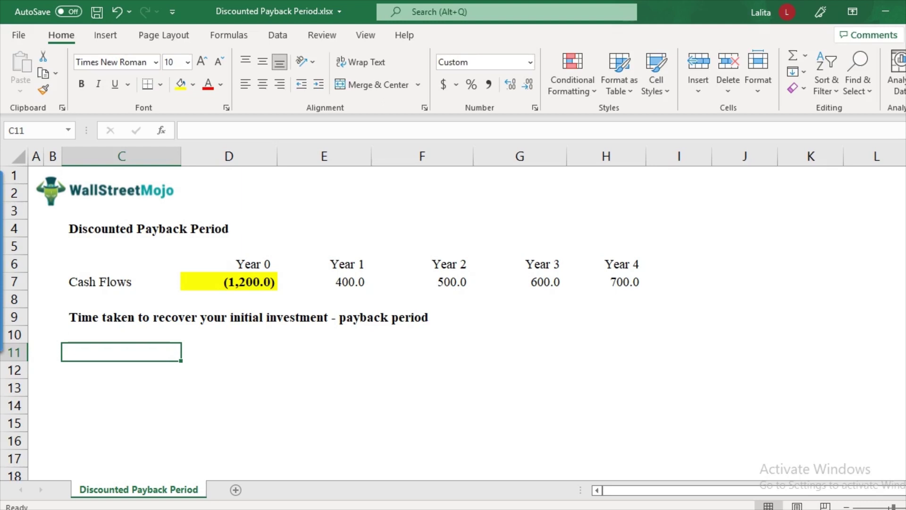
text(Cu)
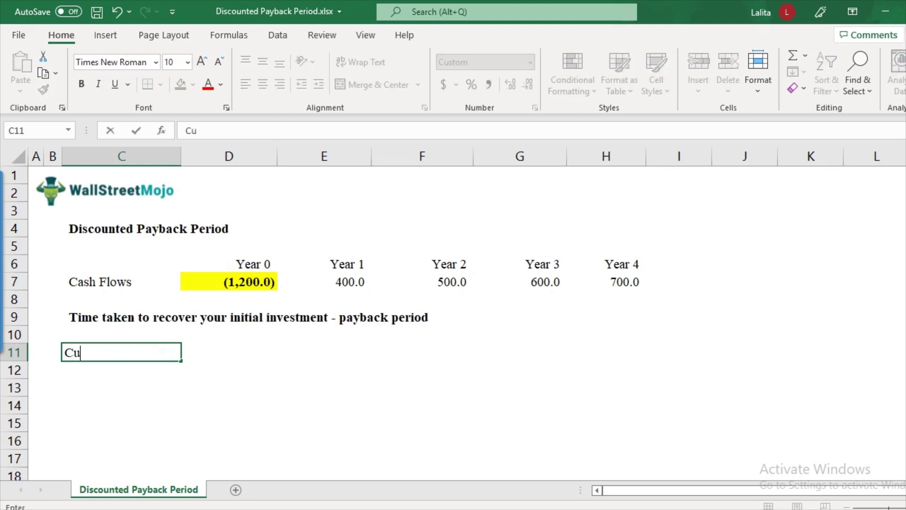
text(mulative Ca)
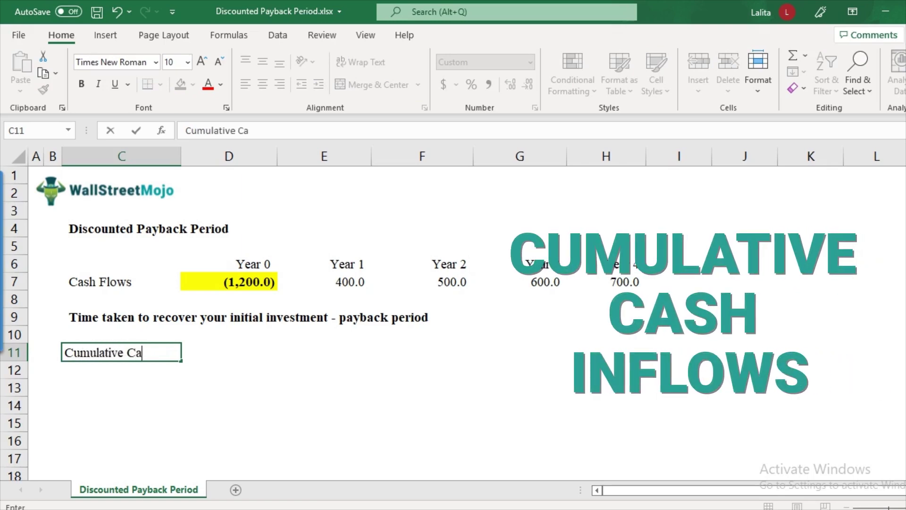
text(sh Flows)
key(Return)
Step: Link the Year 1 cumulative cash flow in E11 to the Year 1 cash flow with =E7
key(Up)
key(Right)
key(Left)
key(Right)
key(Right)
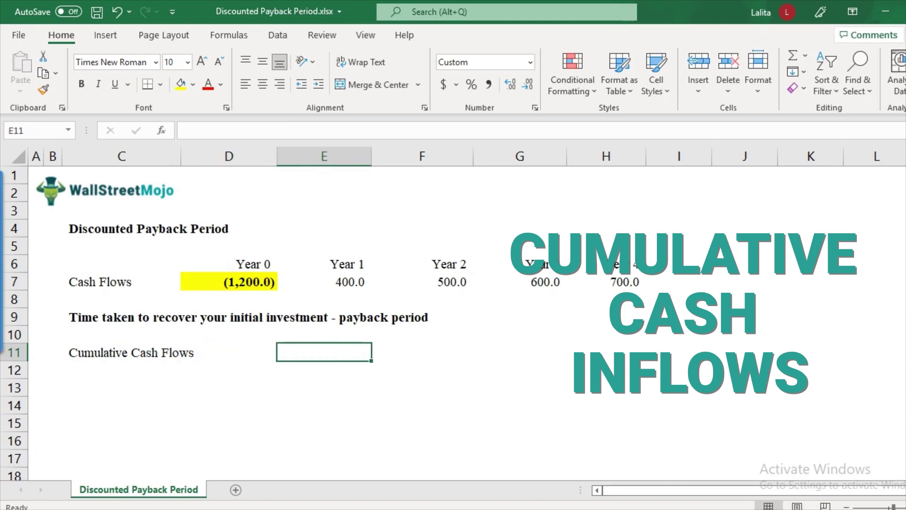
text(=)
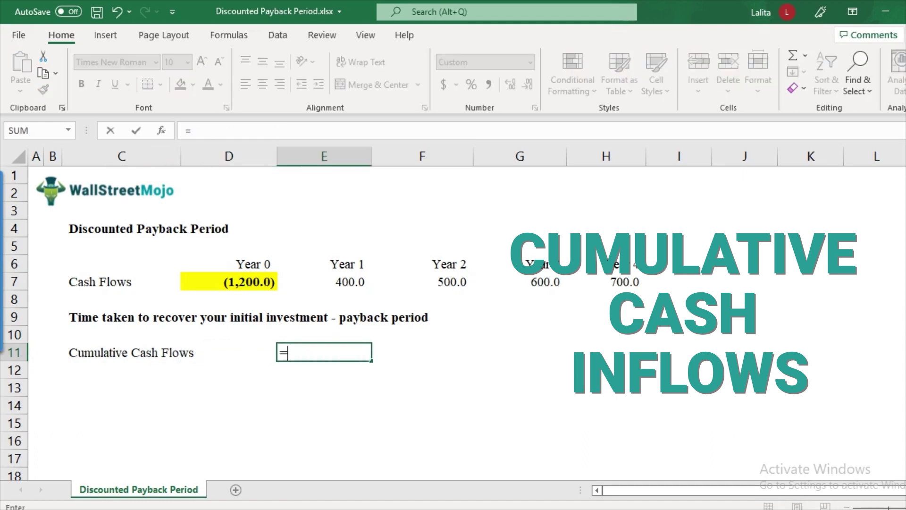
key(ctrl+Up)
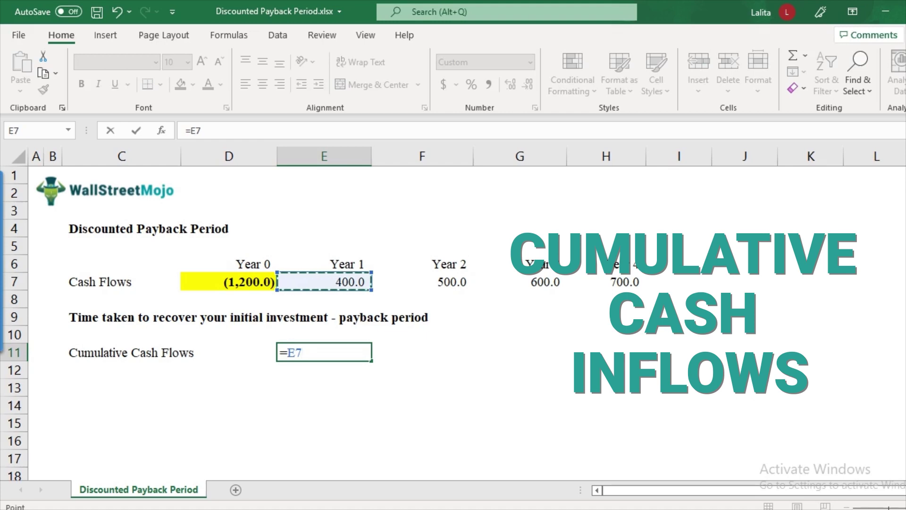
key(Return)
Step: Calculate the Year 2 cumulative cash flow in F11 with the formula =E11+F7
key(Up)
key(Right)
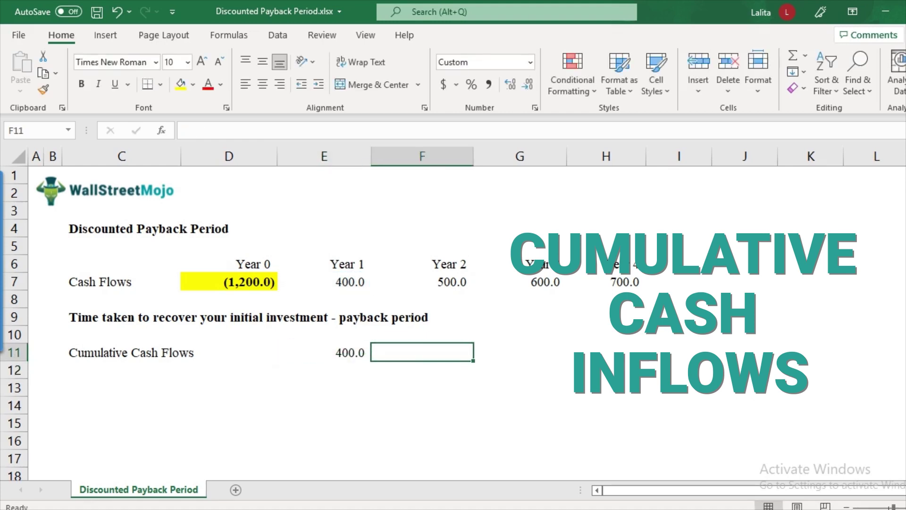
text(=)
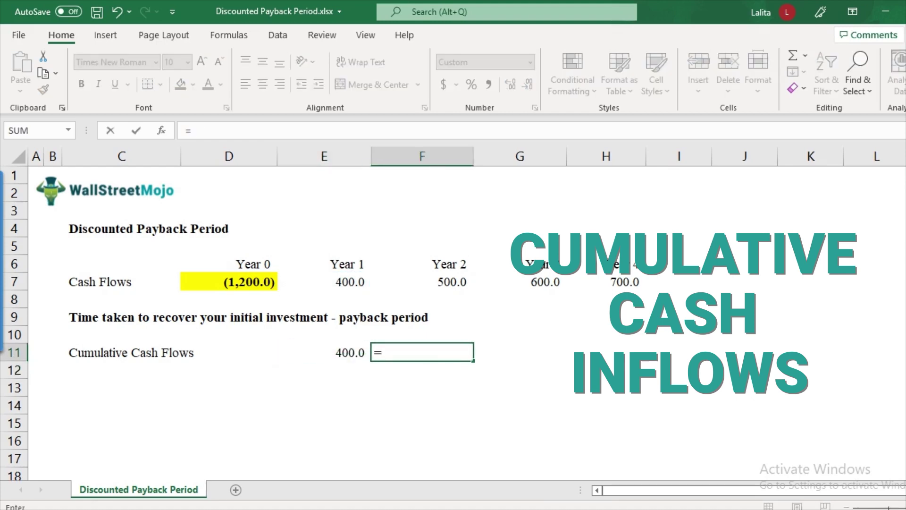
key(Left)
text(+)
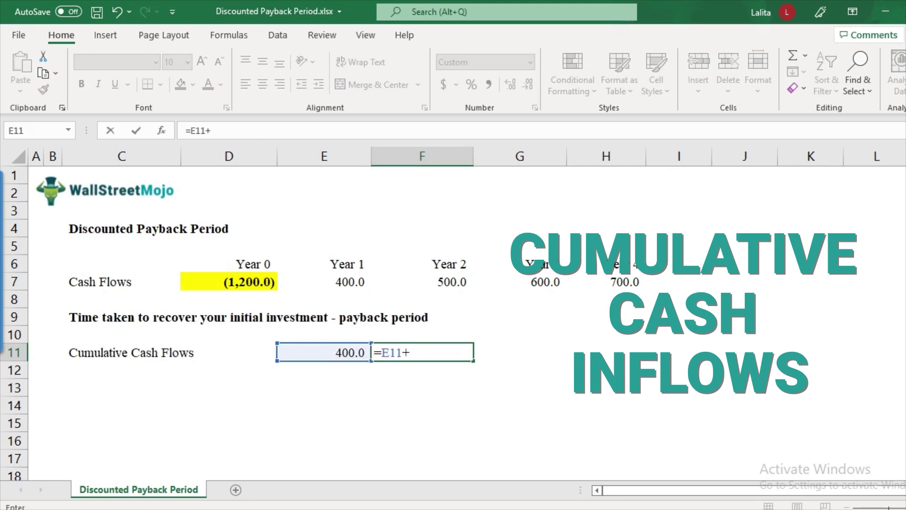
key(ctrl+Up)
key(ctrl+Return)
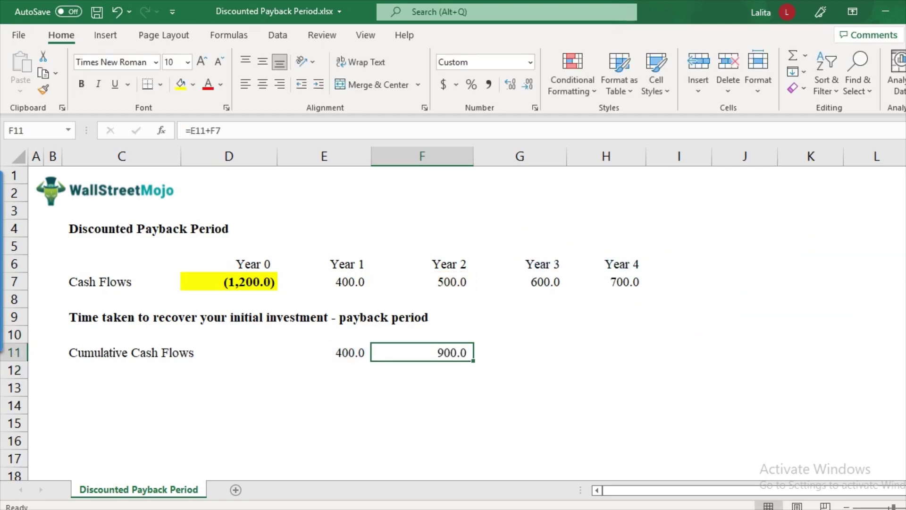
Step: Copy the cumulative formula from F11 to the Year 3 and Year 4 cells G11 and H11
key(ctrl+c)
key(Right)
key(ctrl+v)
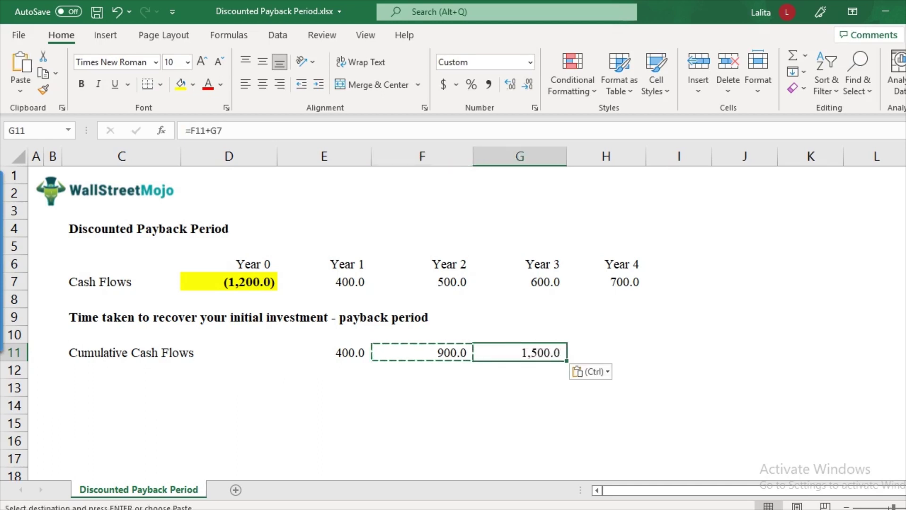
key(Right)
key(ctrl+v)
key(Down)
key(Up)
key(ctrl+Left)
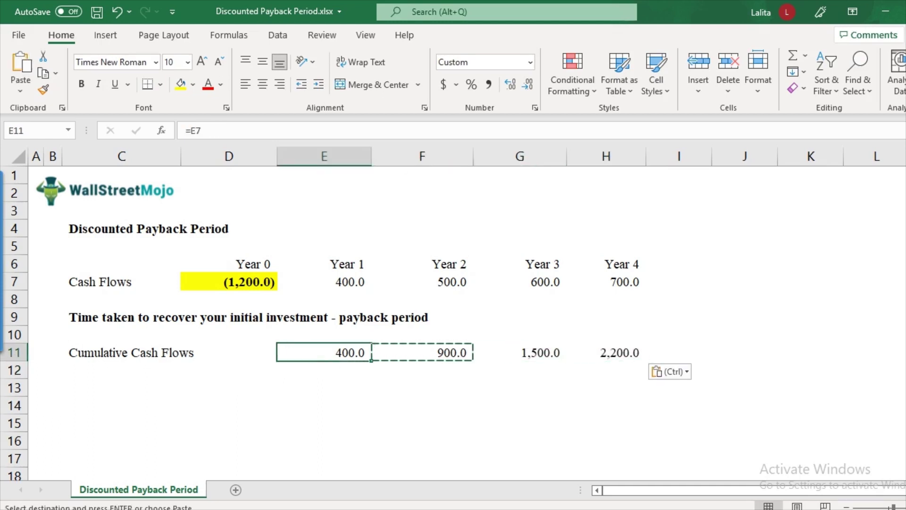
key(ctrl+Right)
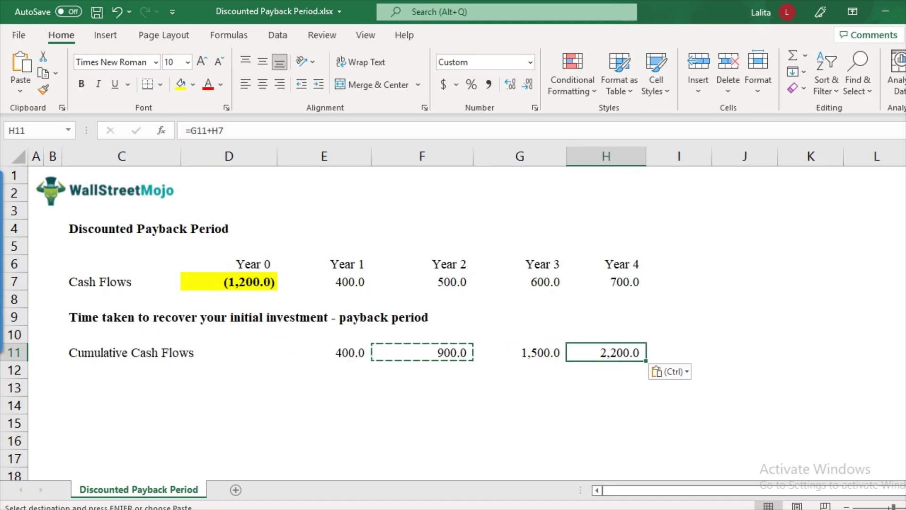
Step: Enter the row label "Balance amount" in cell C12
click(122, 370)
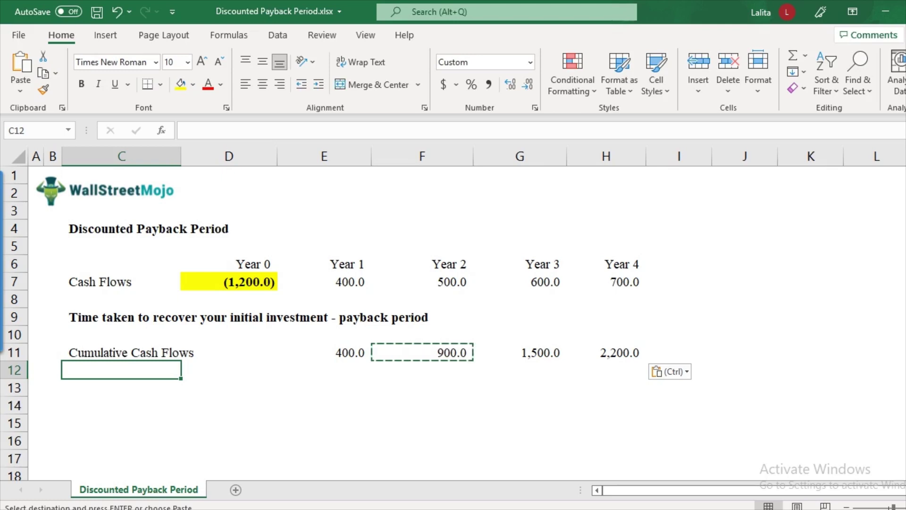
text(Balance )
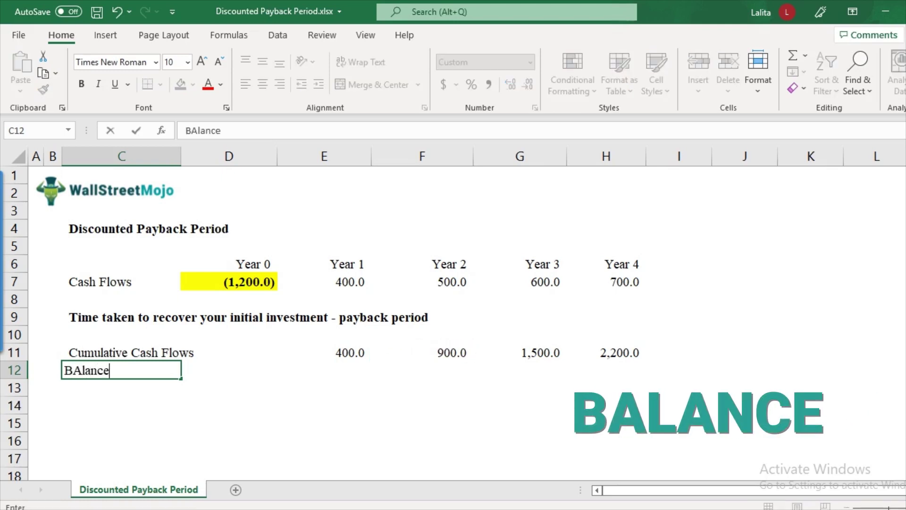
text(amount)
key(Return)
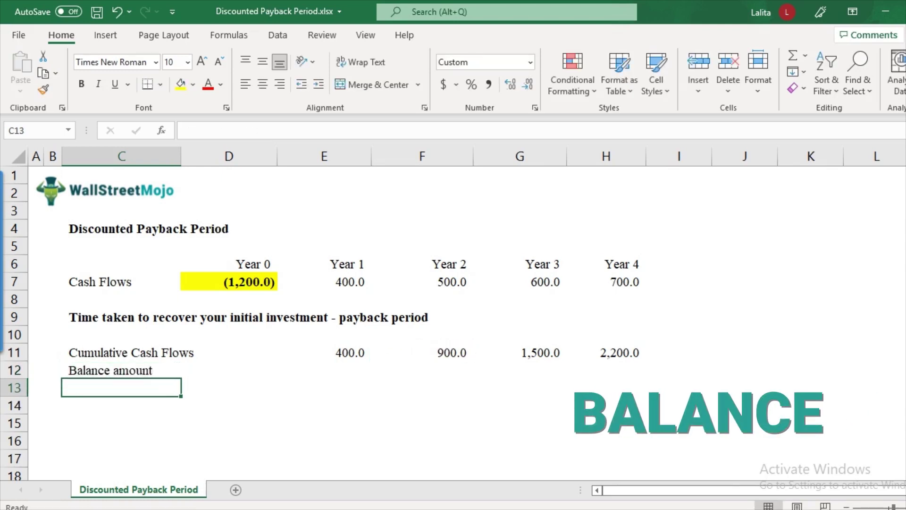
Step: Calculate the Year 1 balance amount in E12 with the formula =$D$7+E11, keeping the initial investment reference absolute
key(Up)
key(Right)
key(Right)
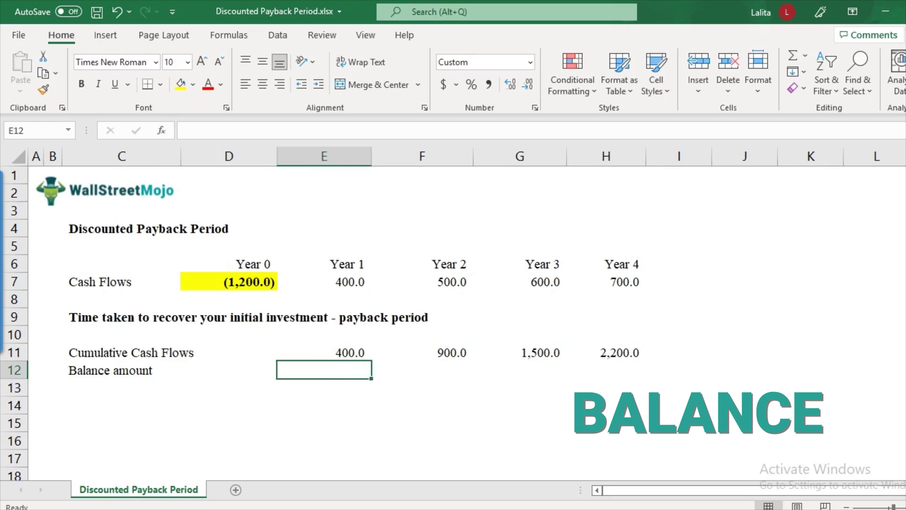
click(229, 282)
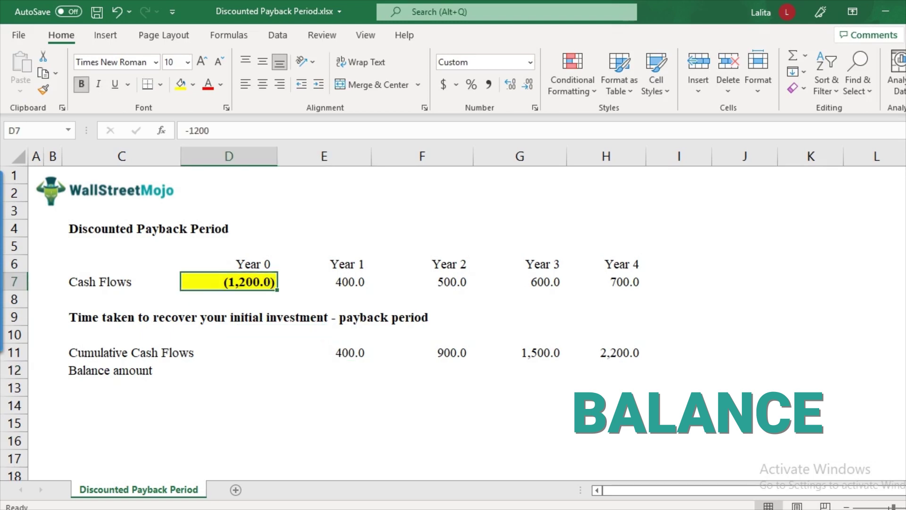
click(324, 353)
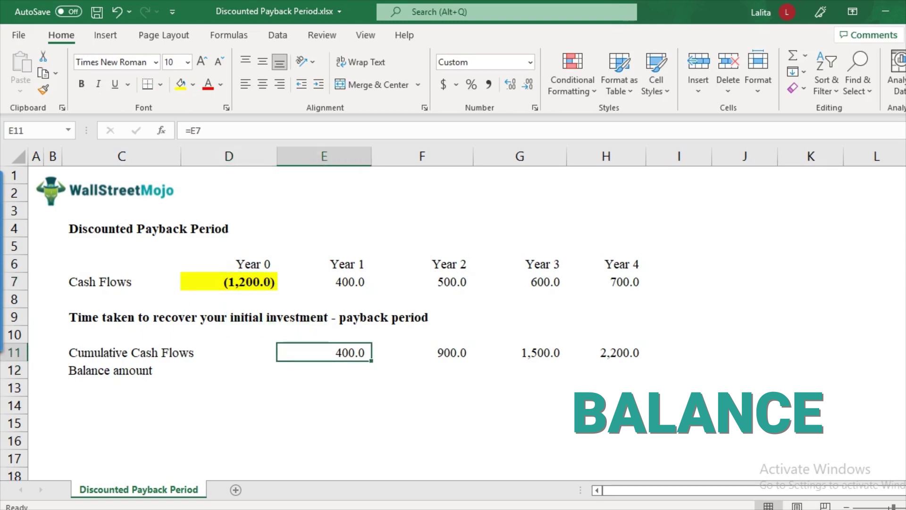
click(324, 370)
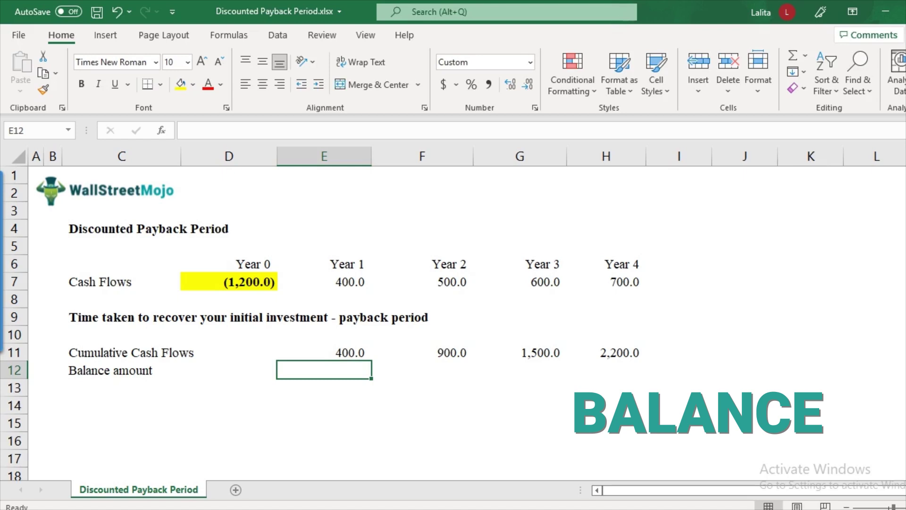
text(=)
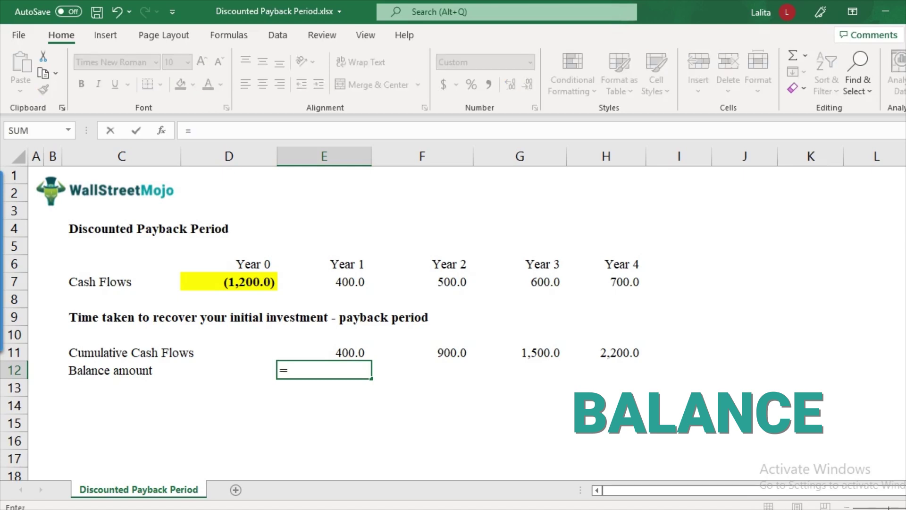
click(228, 281)
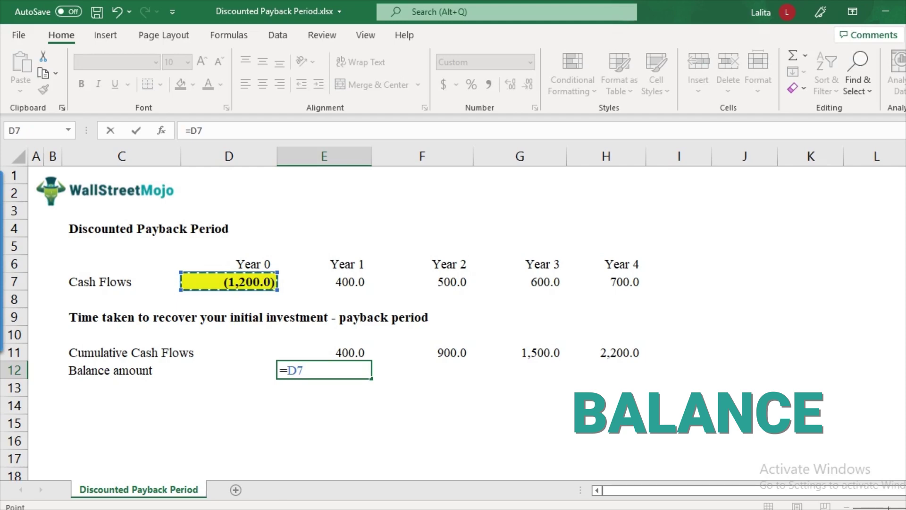
key(F4)
text(+)
click(324, 353)
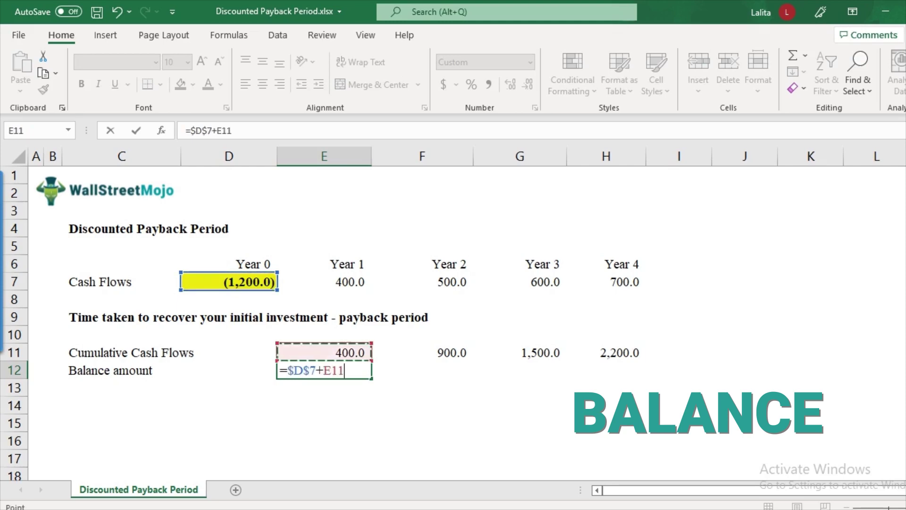
key(Return)
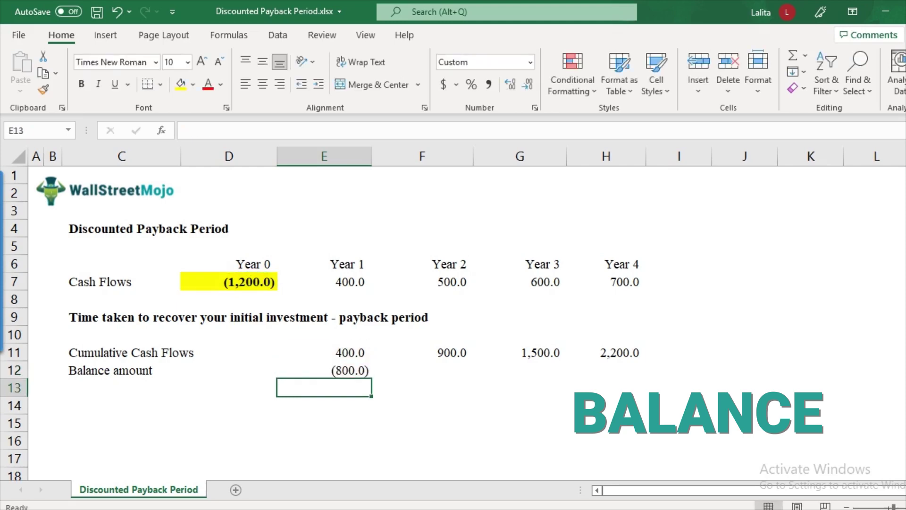
Step: Copy the balance formula from E12 to the Year 2 cell F12 and check its cell references
click(324, 370)
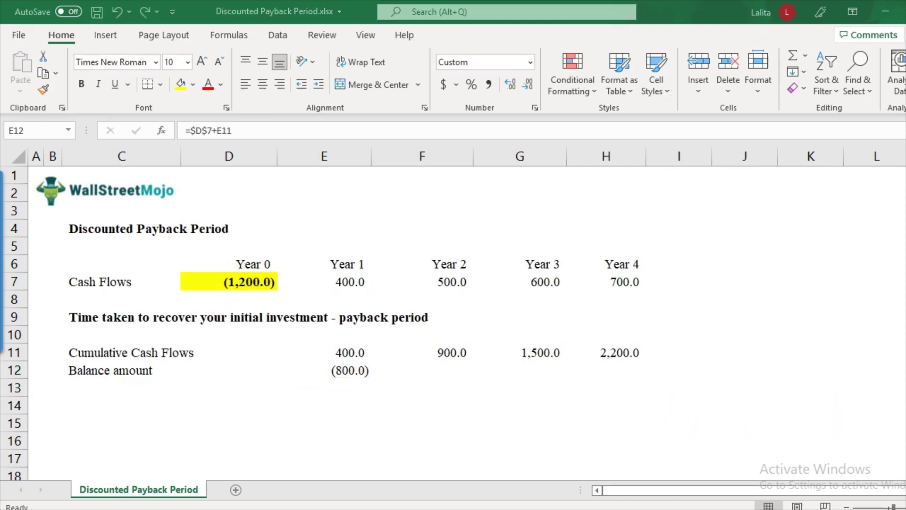
key(ctrl+c)
key(Right)
key(ctrl+v)
key(F2)
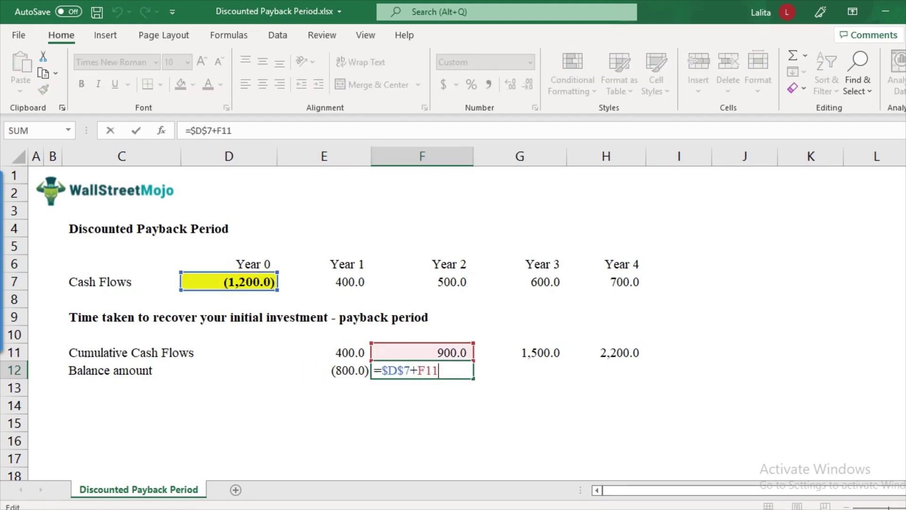
key(Escape)
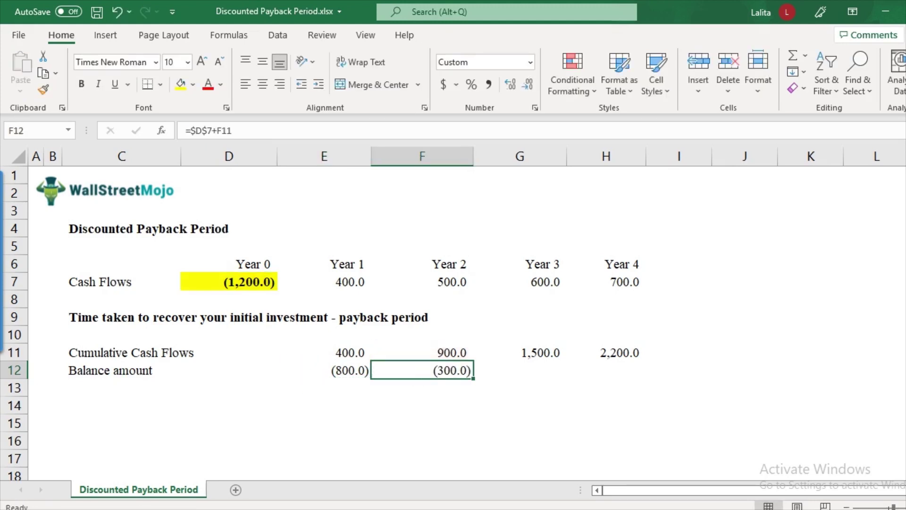
Step: Copy the balance formula from F12 to the Year 3 cell G12 and check its cell references
key(Up)
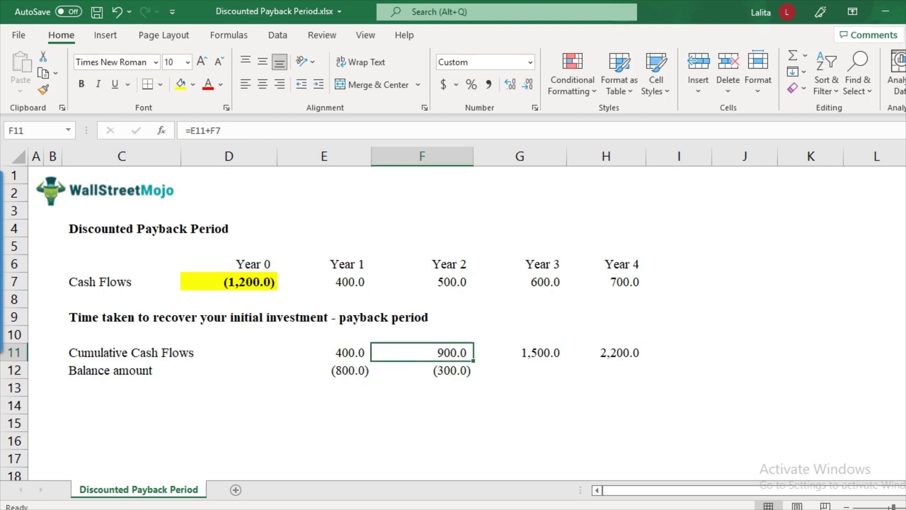
key(Down)
key(F2)
key(Escape)
key(ctrl+c)
key(Right)
key(ctrl+v)
key(F2)
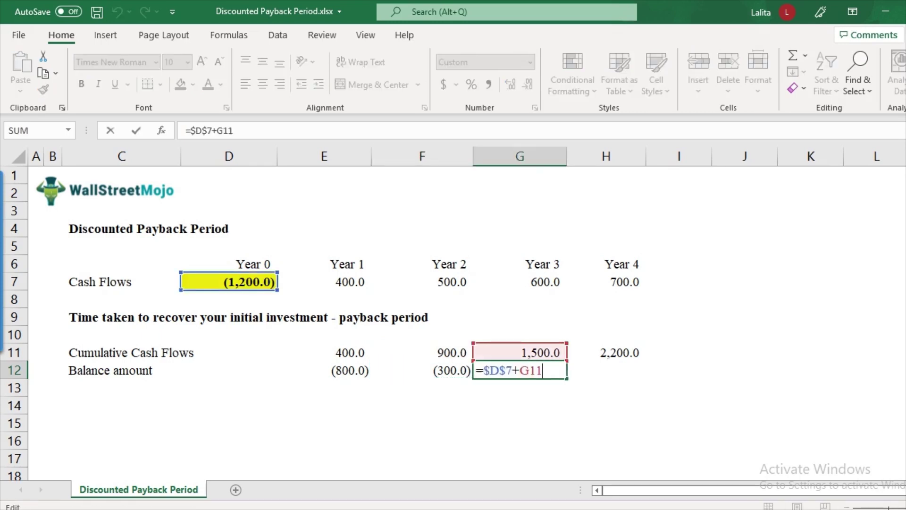
key(Escape)
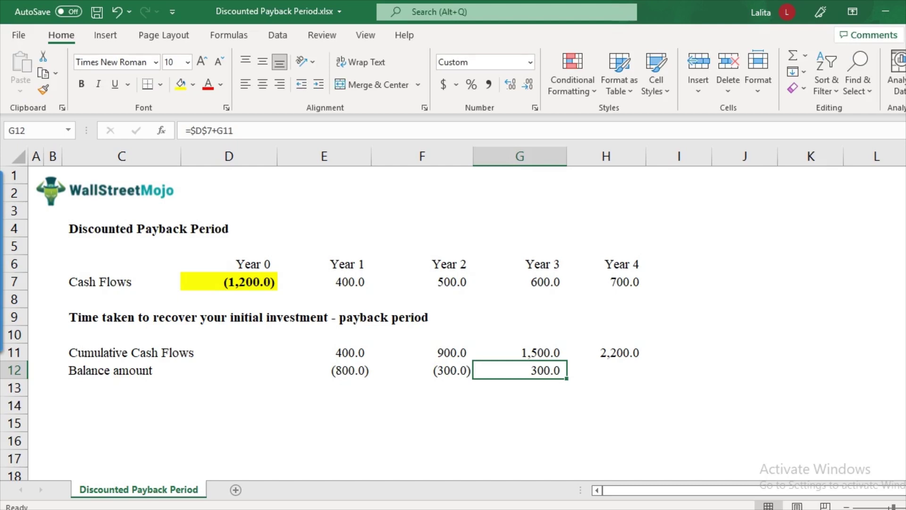
Step: Enter the label "Payback Period" in cell C14, below the balance amount row
key(Left)
key(Right)
key(Left)
key(Right)
key(Left)
click(122, 406)
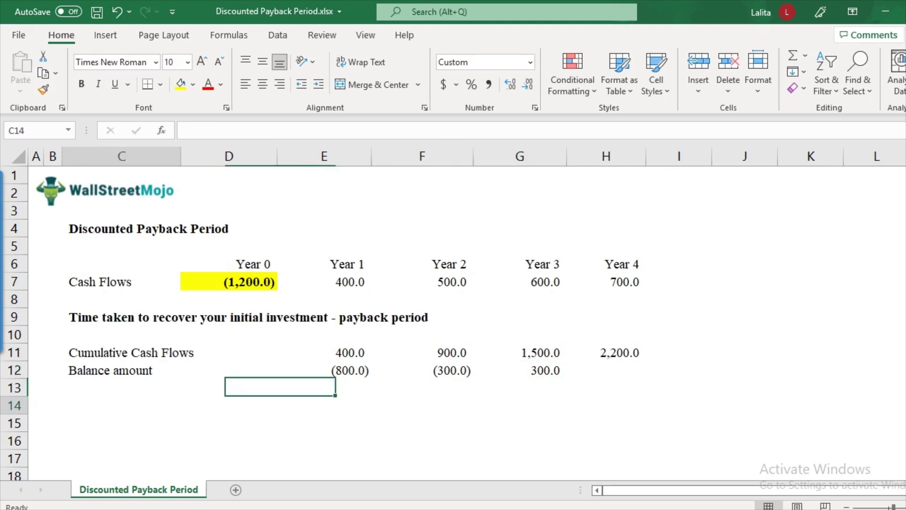
text(Payback Period)
key(ctrl+Return)
Step: Enter the text "2 years + ___" in D14 as the whole-year part of the payback period
key(Right)
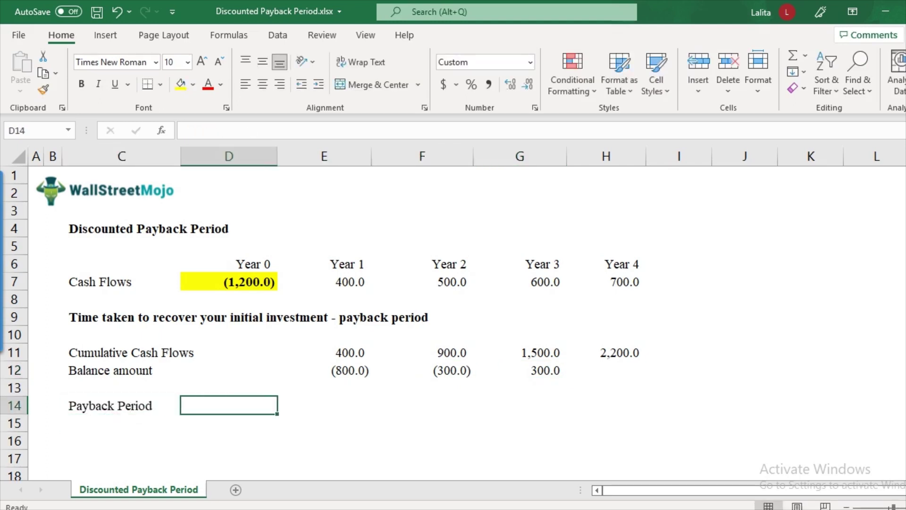
click(324, 370)
key(Right)
key(Left)
key(Right)
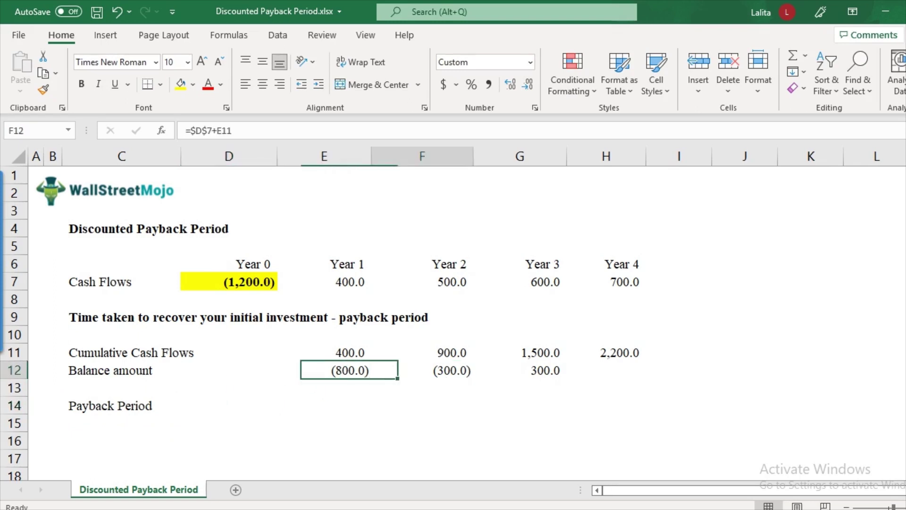
click(423, 156)
click(422, 371)
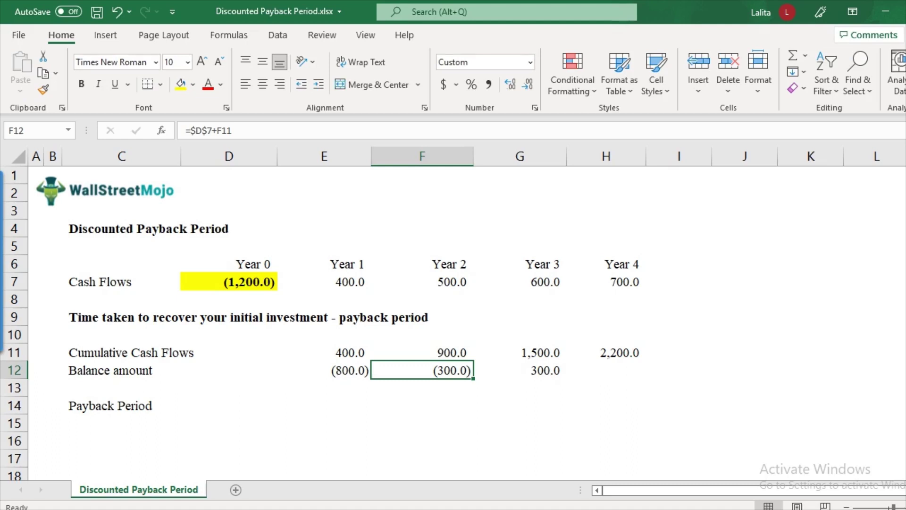
click(229, 405)
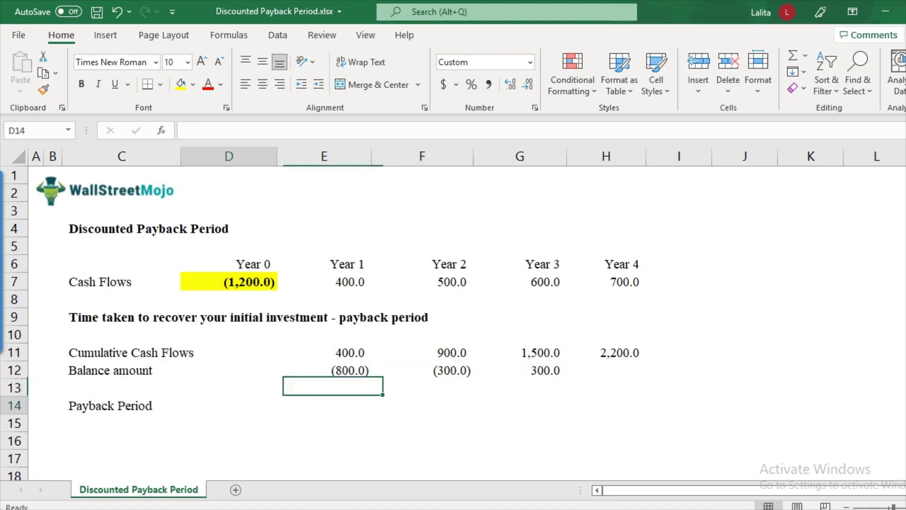
text(2 years + ___)
key(Return)
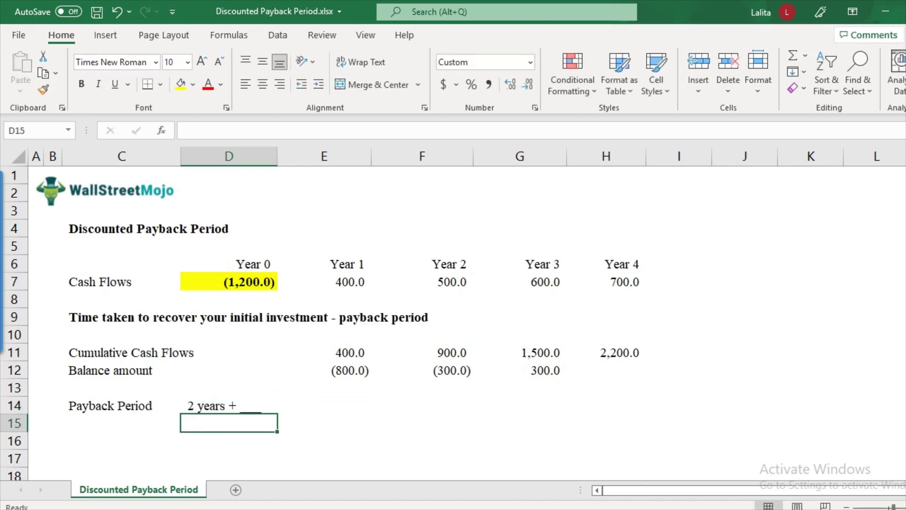
Step: Calculate the fractional year in E14 by dividing the Year 2 balance by the Year 3 cash flow with =300/600
key(Up)
key(Right)
key(Right)
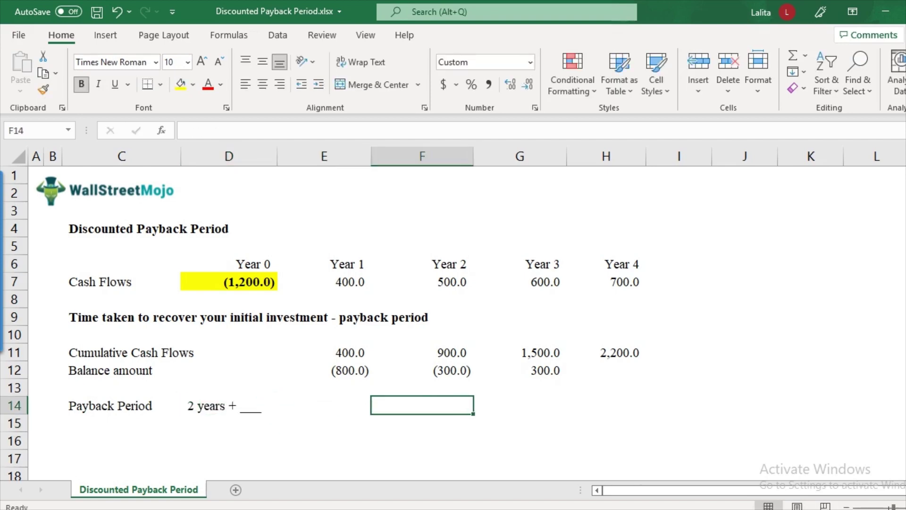
key(Up)
key(Up)
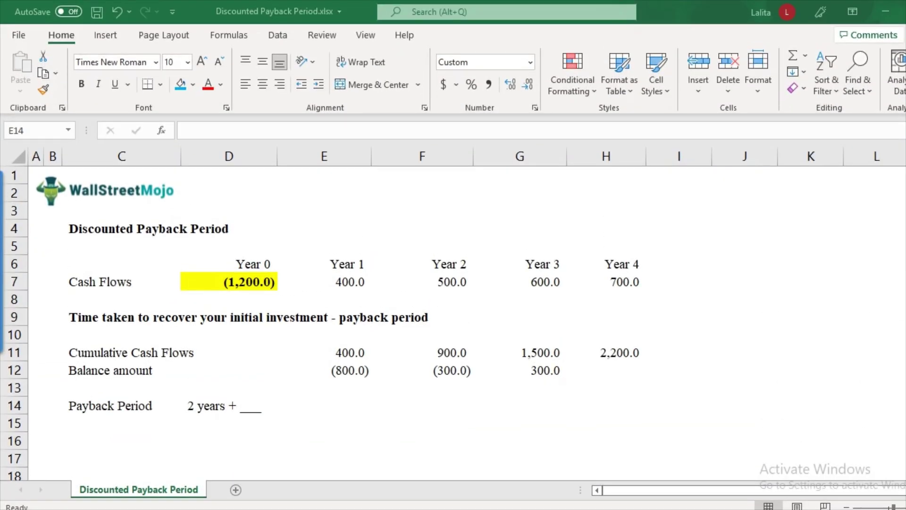
click(520, 282)
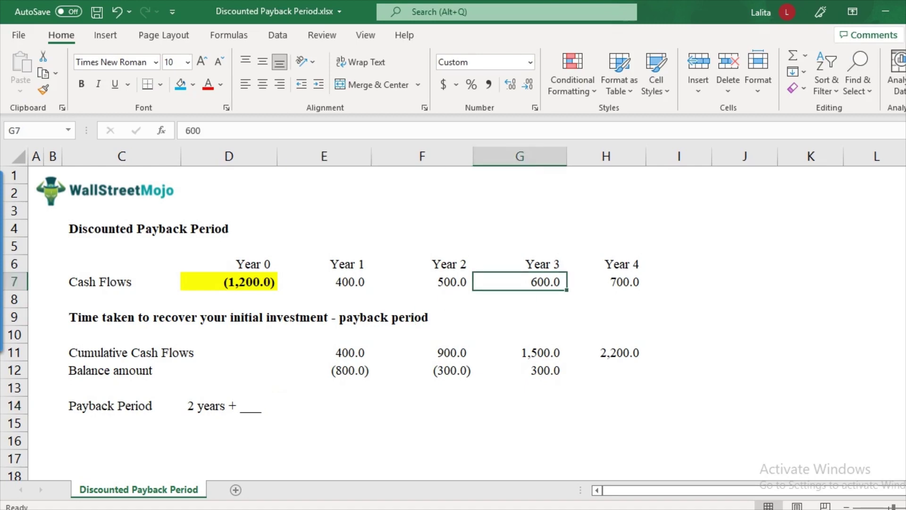
click(422, 371)
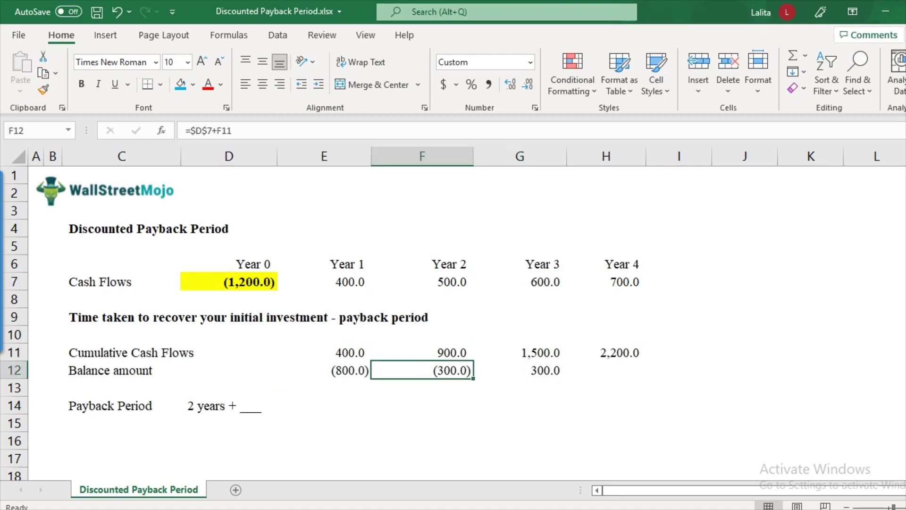
click(324, 405)
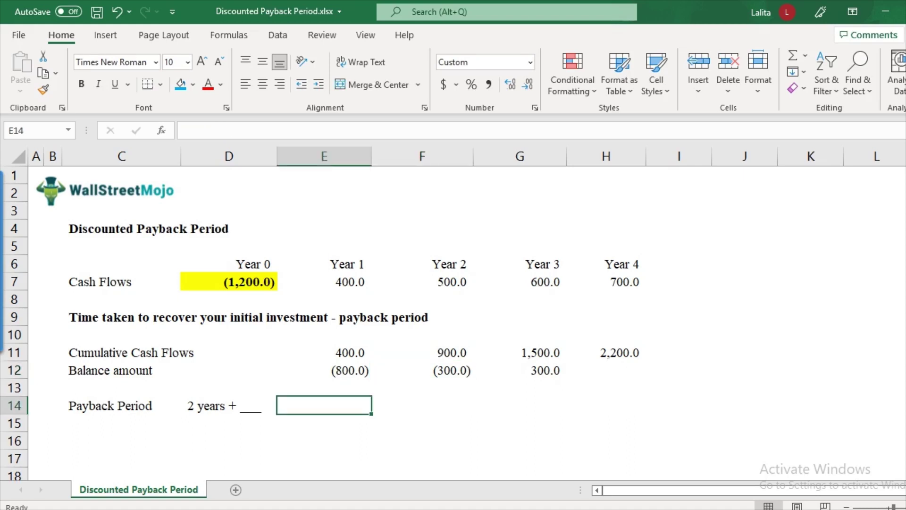
text(=300)
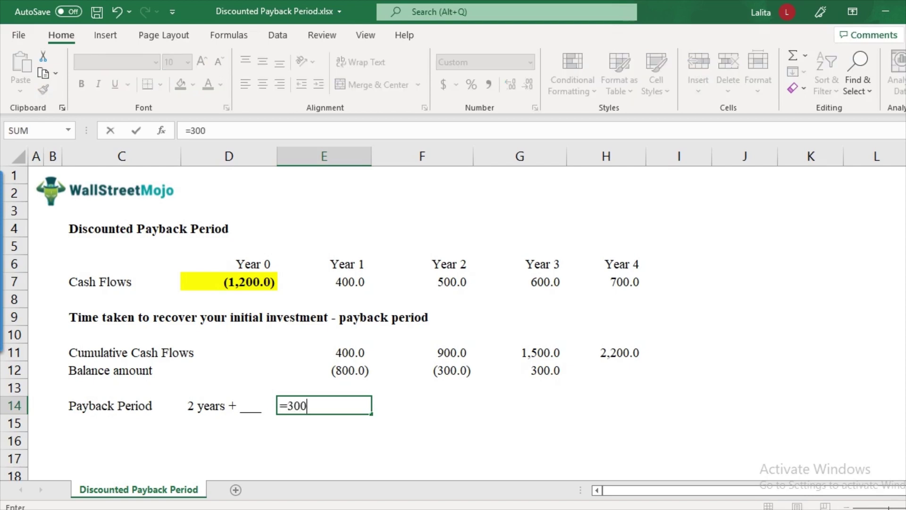
text(/60 0)
key(Return)
key(Up)
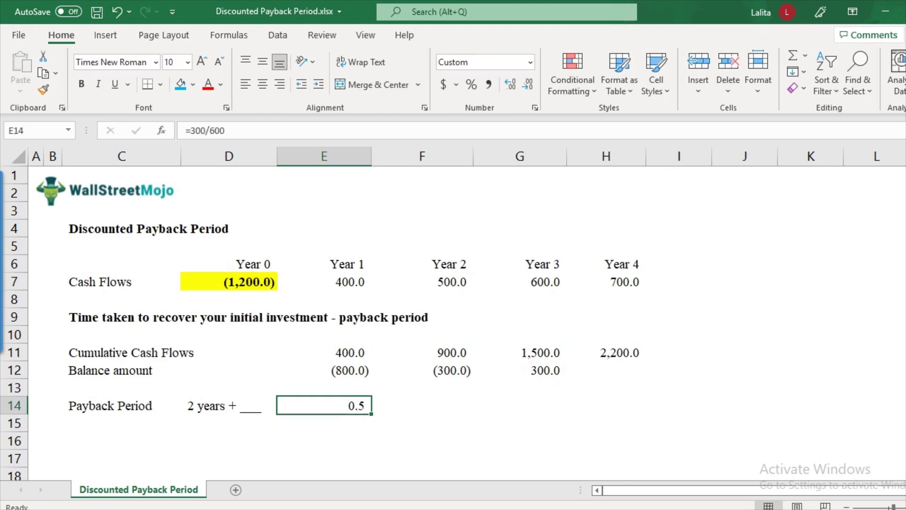
Step: Enter the payback period result "2.5 years" in cell F14
key(Right)
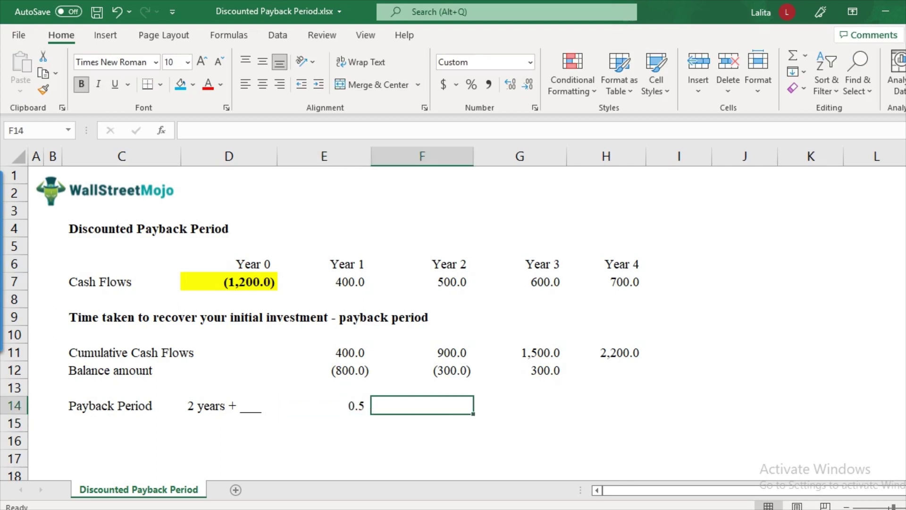
text(2)
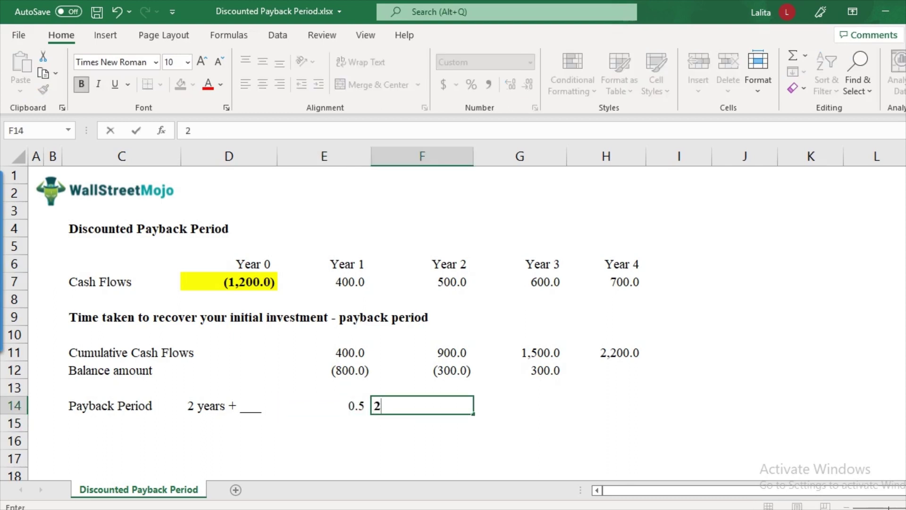
text(.5 years)
key(Return)
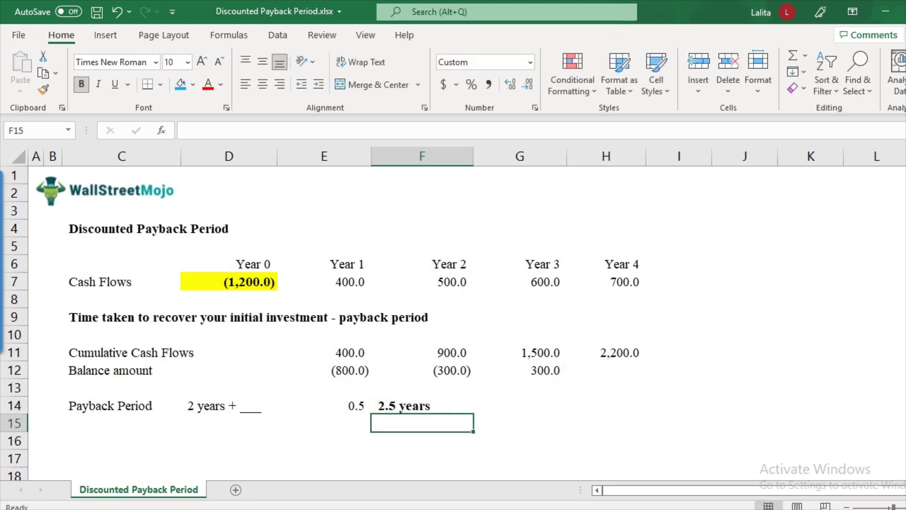
key(Up)
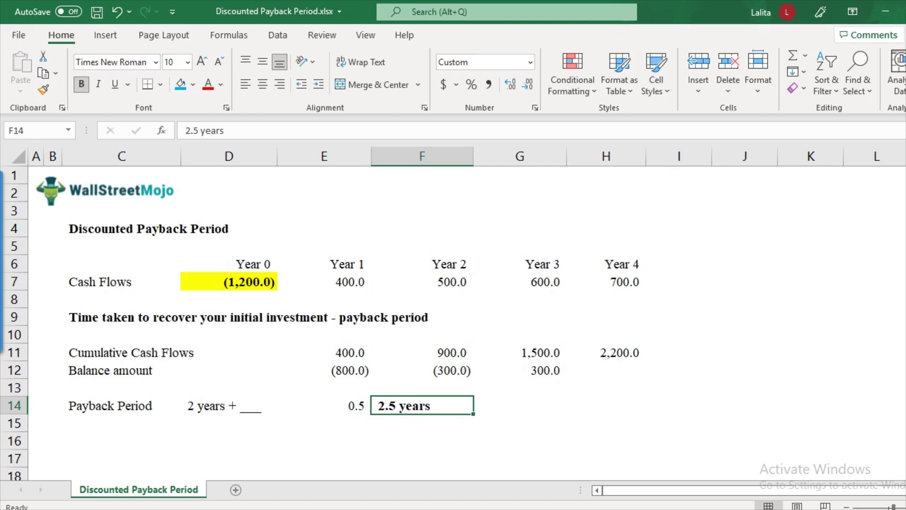
scroll(467, 323, down, 1)
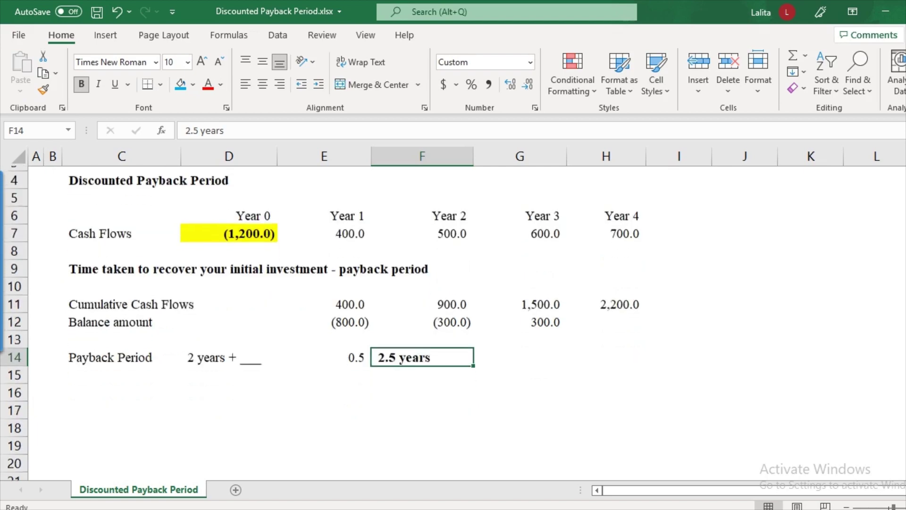
Step: Enter the heading "TIME VALUE OF MONEY" in cell C16 and make it bold
click(121, 387)
text(T)
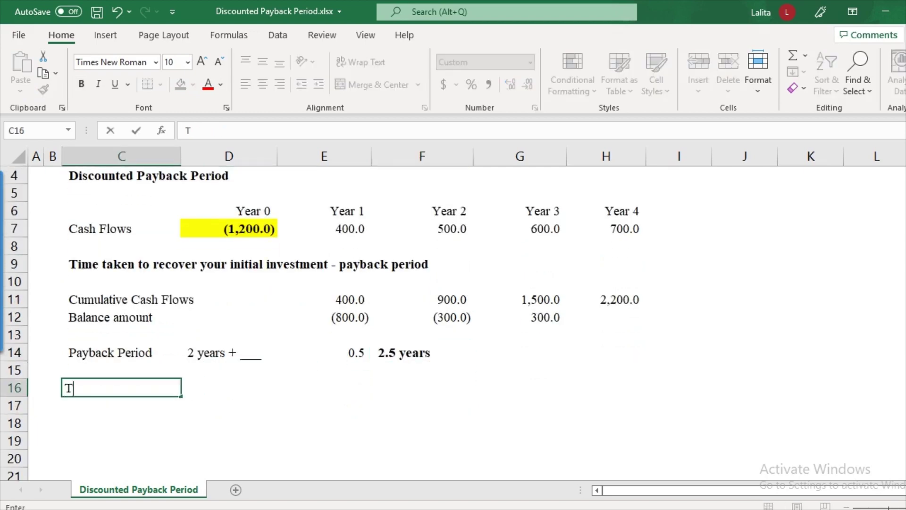
text(IME VALUE OF MONEY)
key(ctrl+Return)
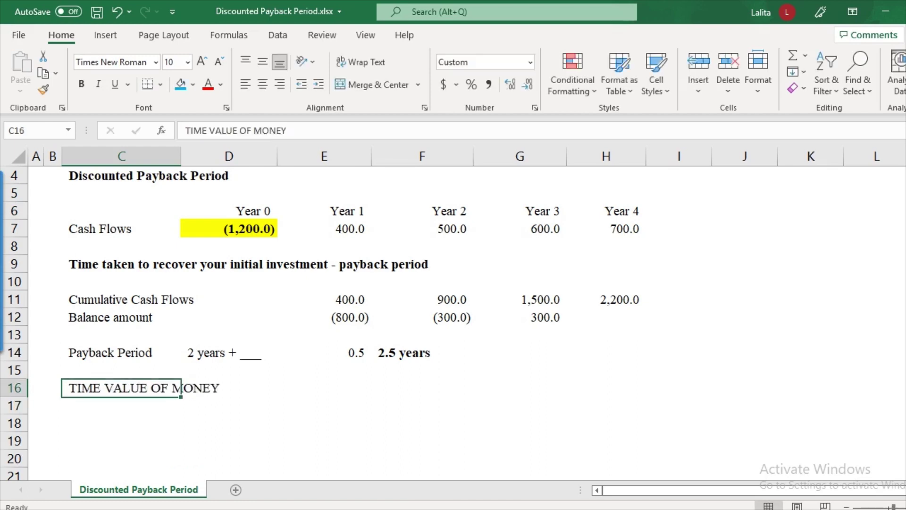
key(ctrl+b)
scroll(320, 323, up, 1)
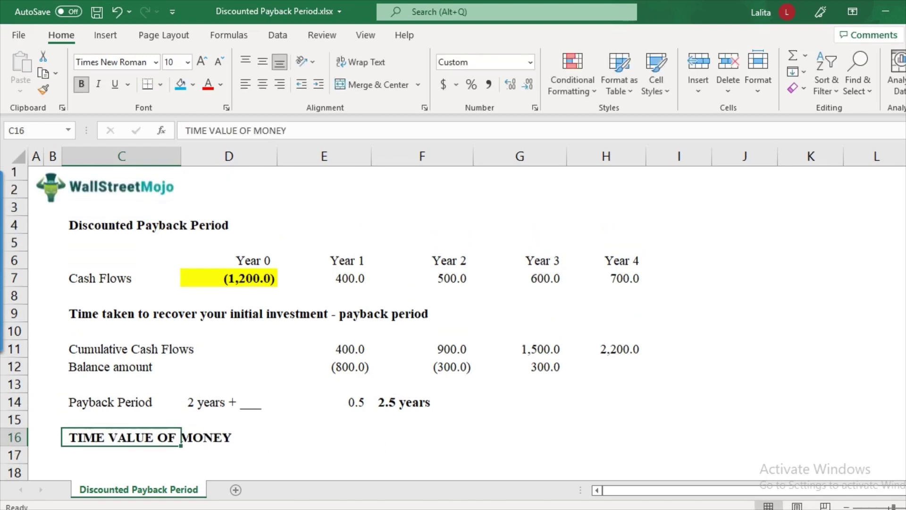
Step: Enter the label "Discounted Cash flow" in cell C18, below the time value of money heading
click(324, 282)
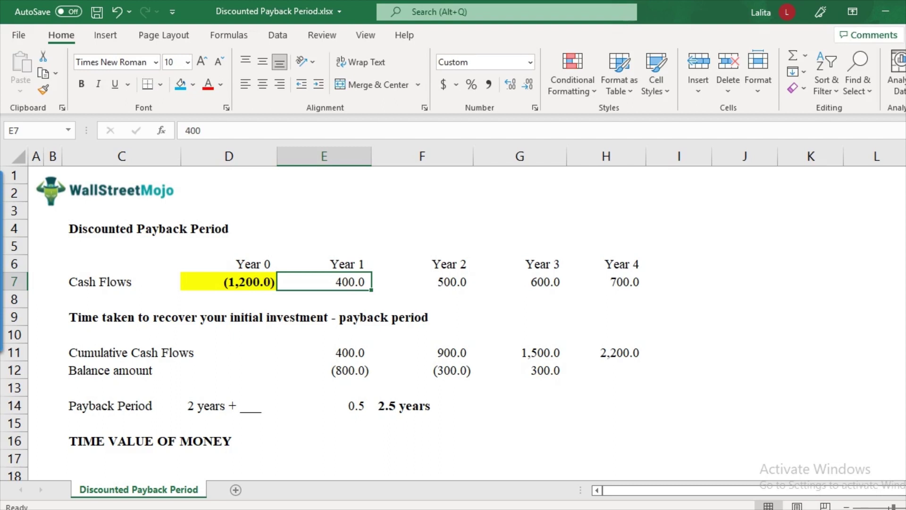
scroll(321, 323, down, 1)
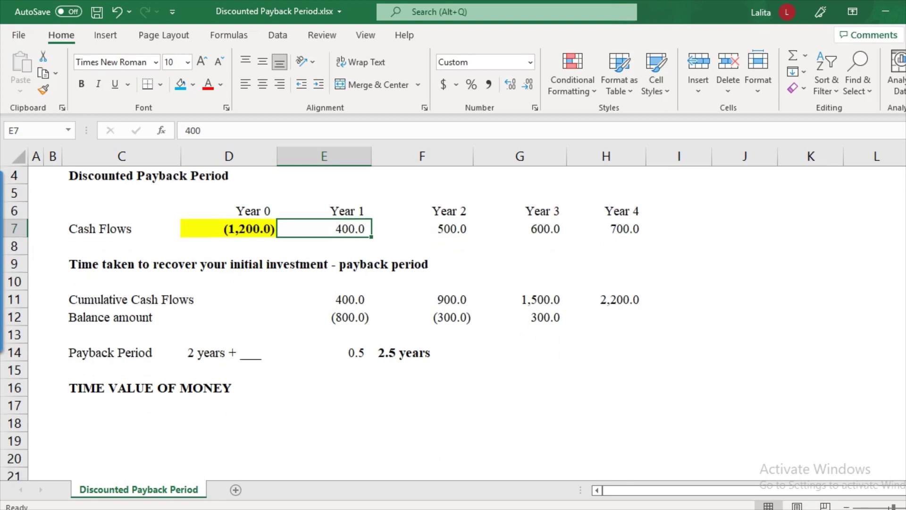
click(121, 441)
click(121, 423)
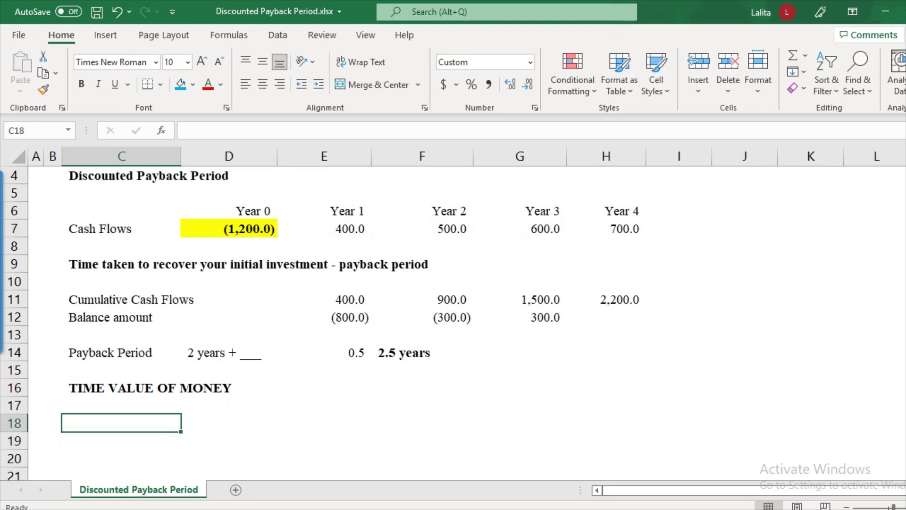
click(324, 228)
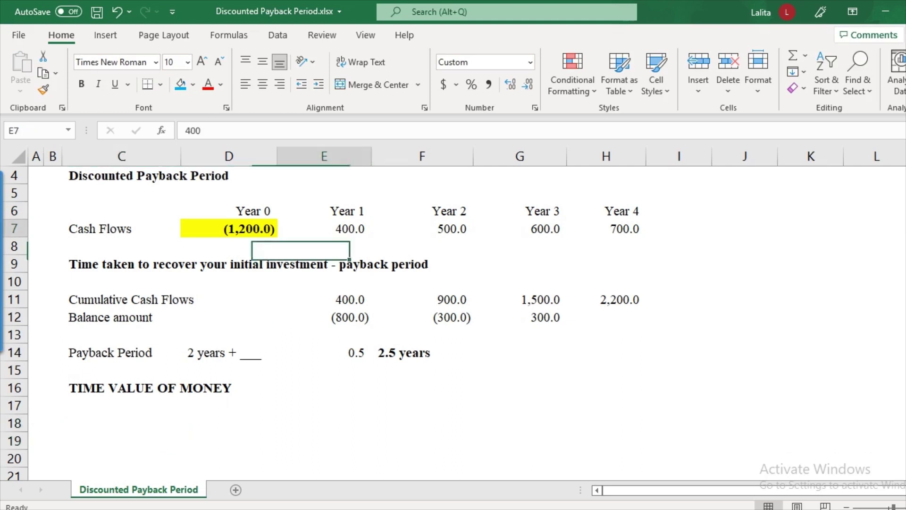
click(121, 423)
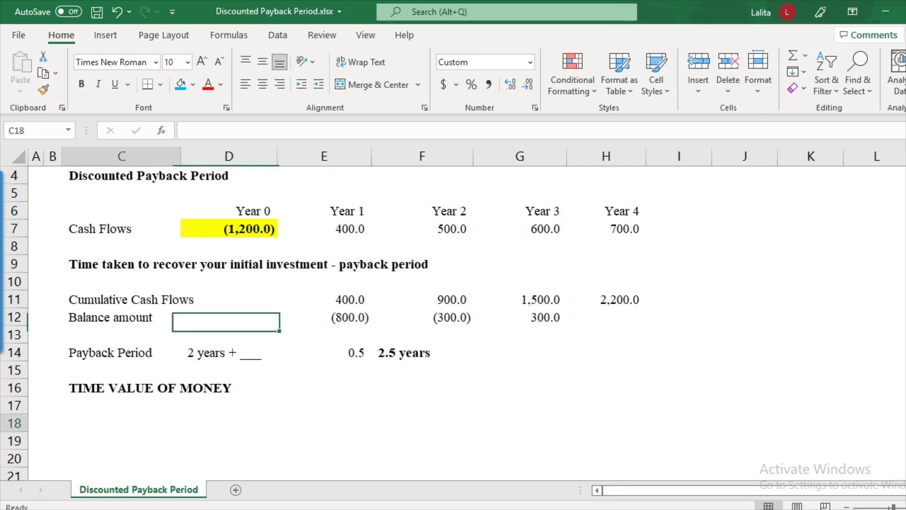
text(Discounted Cash flow)
key(Return)
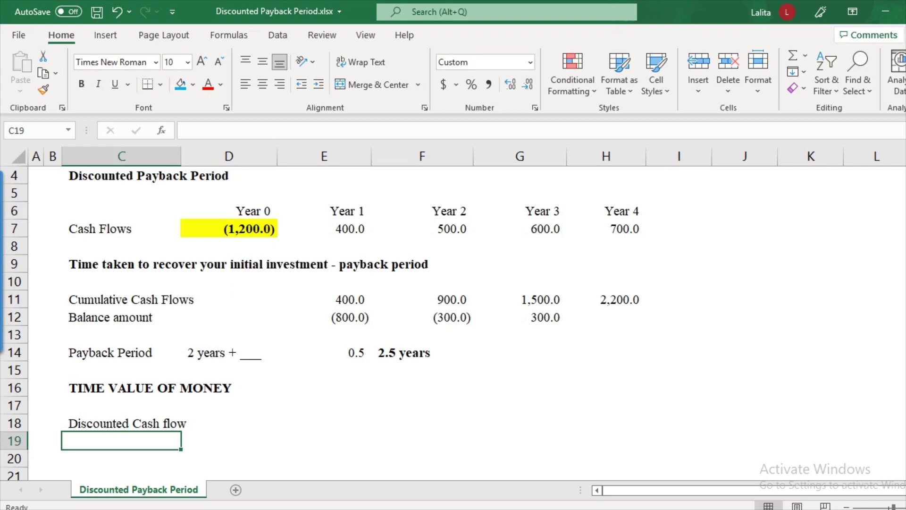
key(Up)
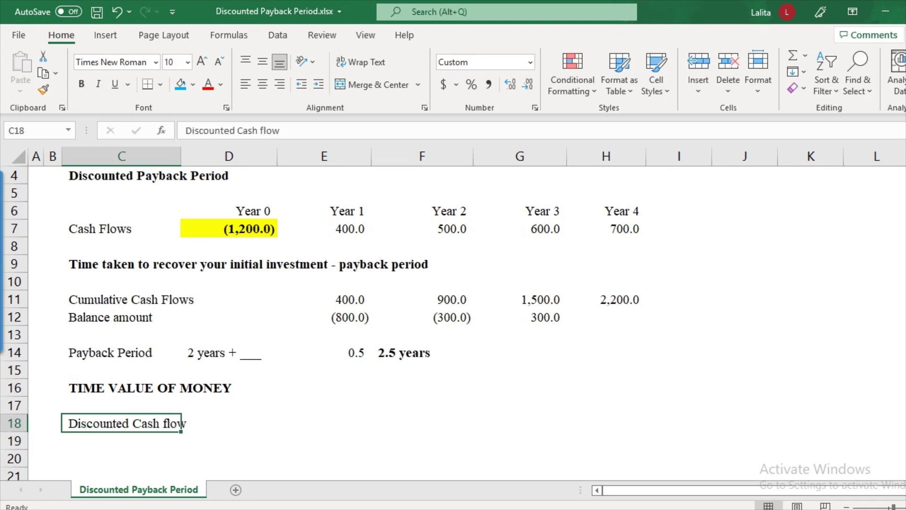
Step: Enter the label "Rate of Return" in cell C19, under the discounted cash flow label
click(324, 228)
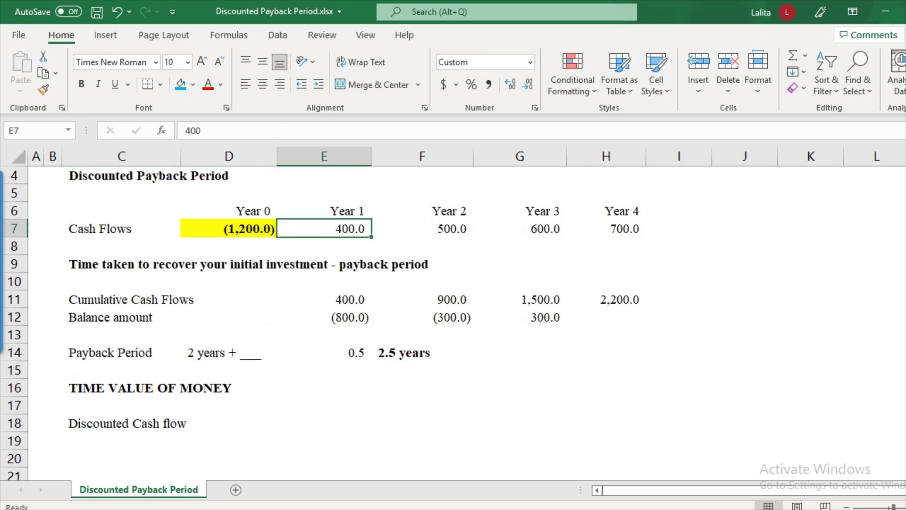
click(324, 423)
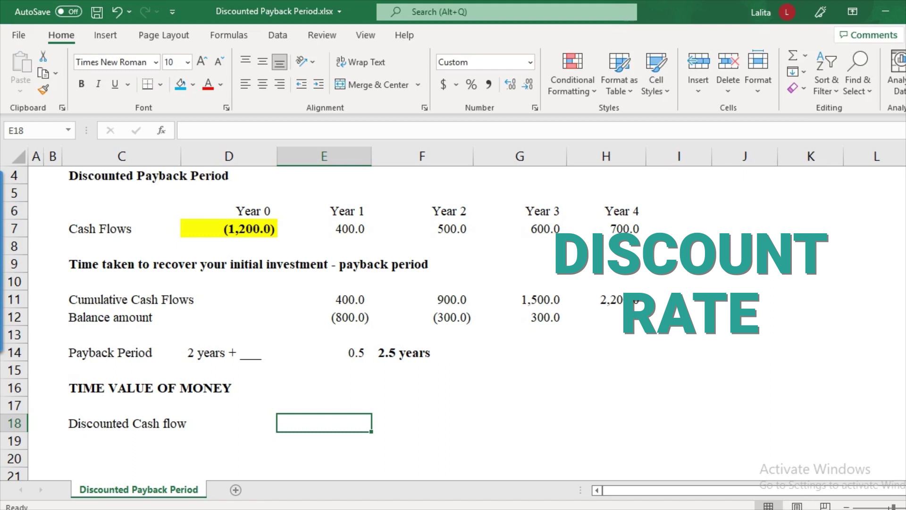
scroll(320, 321, down, 1)
click(121, 388)
text(Rate)
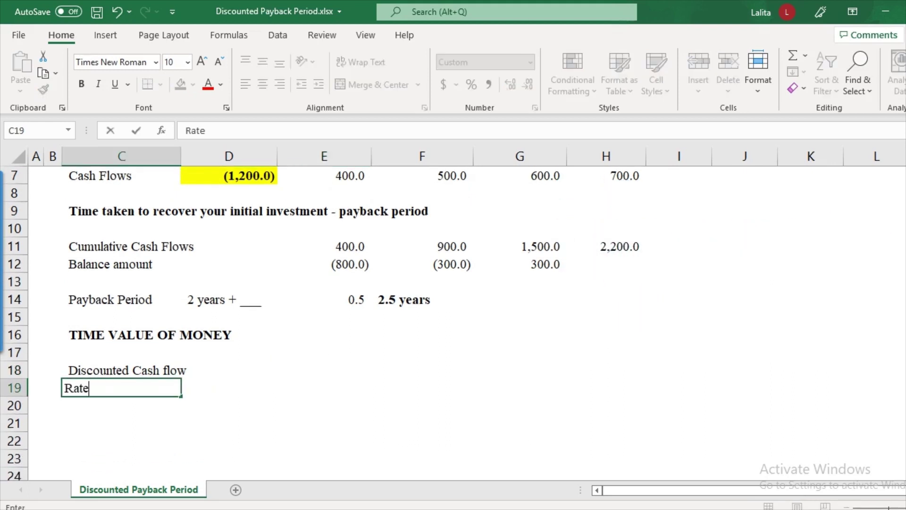
text( of Return)
key(Return)
Step: Enter a 10% rate of return in D19 and format it as a percentage with one decimal place
key(Up)
key(Right)
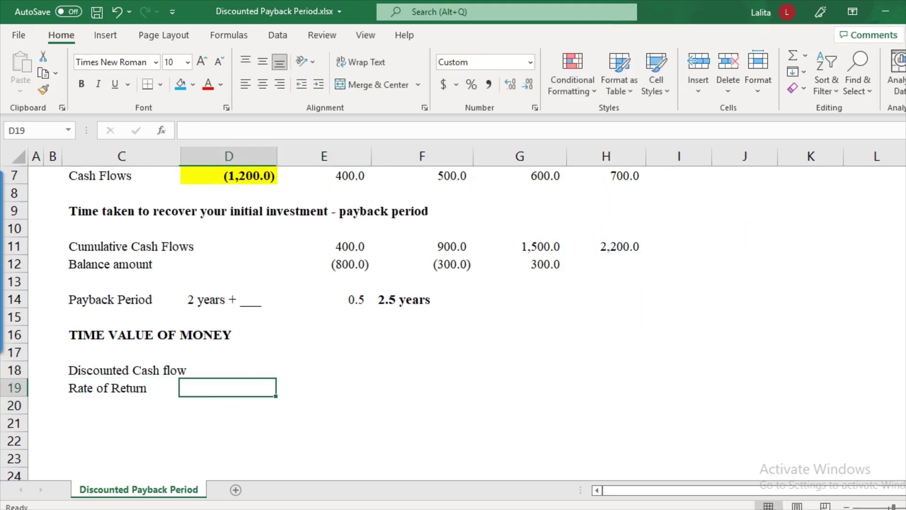
text(10%)
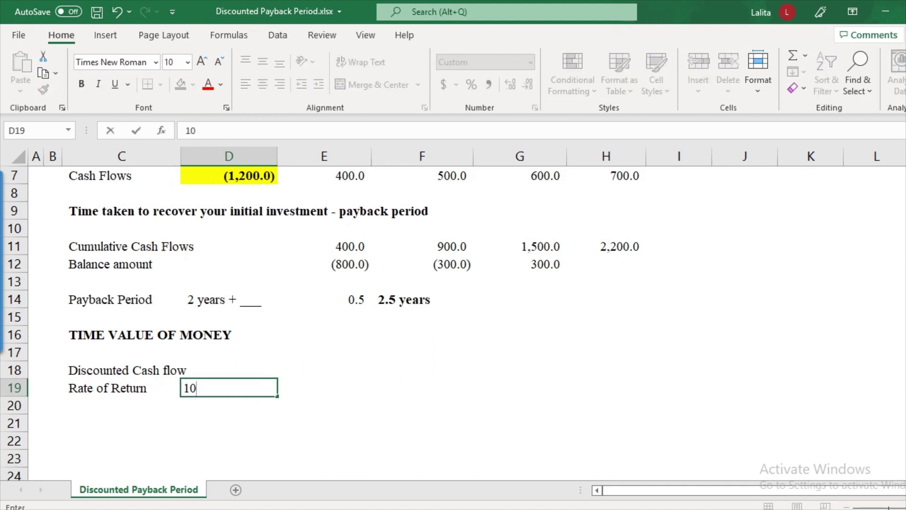
key(Return)
key(Up)
key(Up)
key(Down)
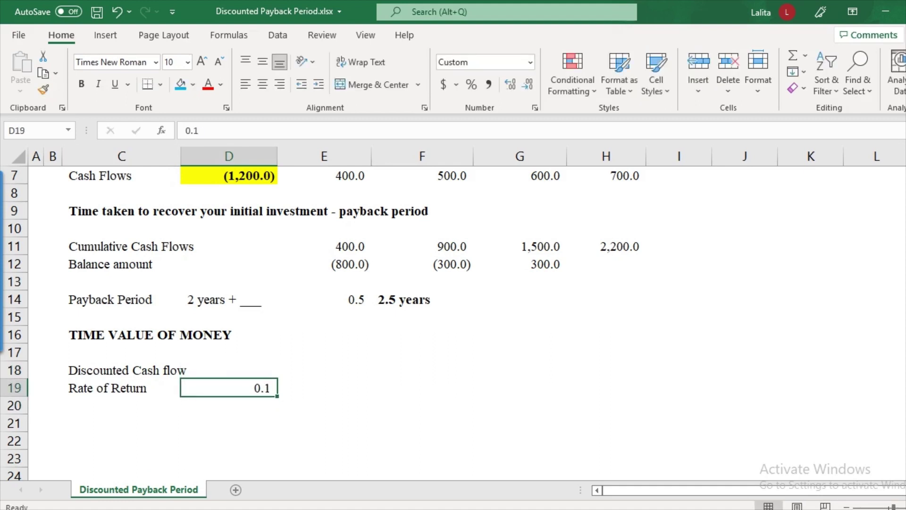
click(471, 84)
click(509, 84)
scroll(453, 307, up, 1)
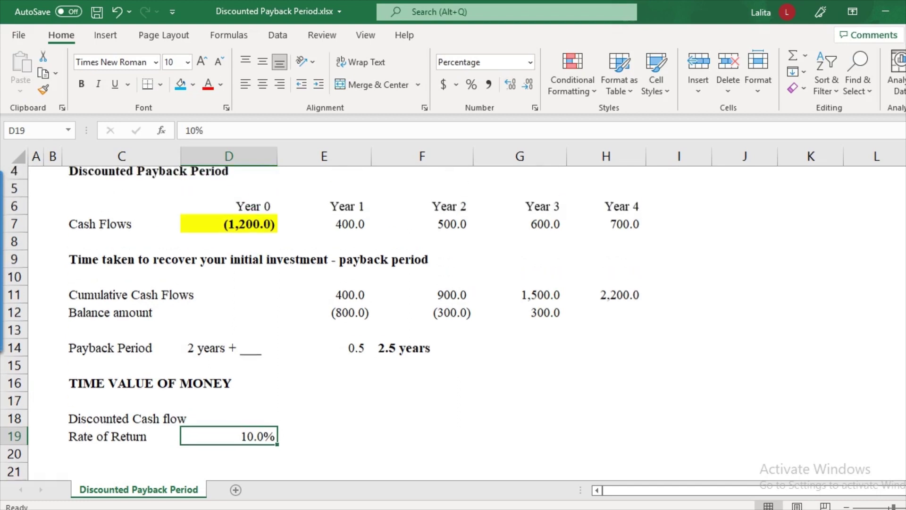
Step: Apply a blue fill to the "Discounted Cash flow" label in cell C18
click(121, 229)
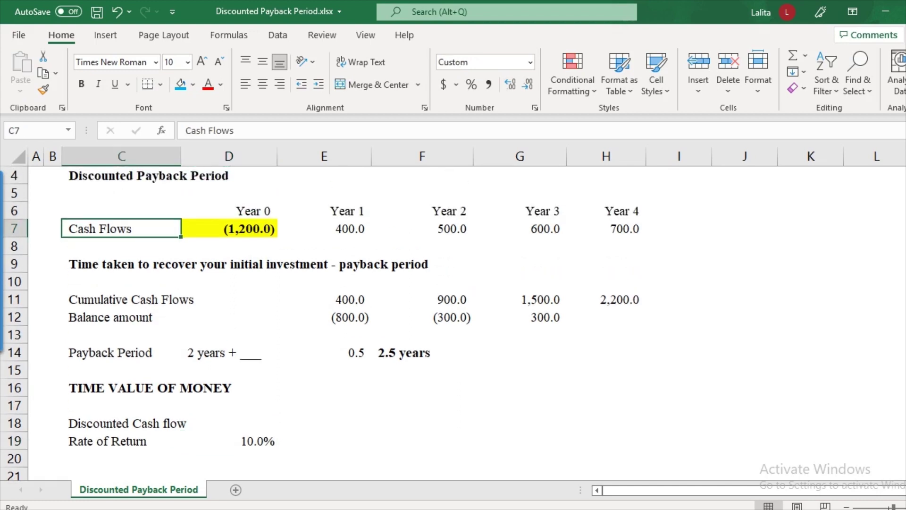
click(121, 264)
click(121, 423)
click(180, 85)
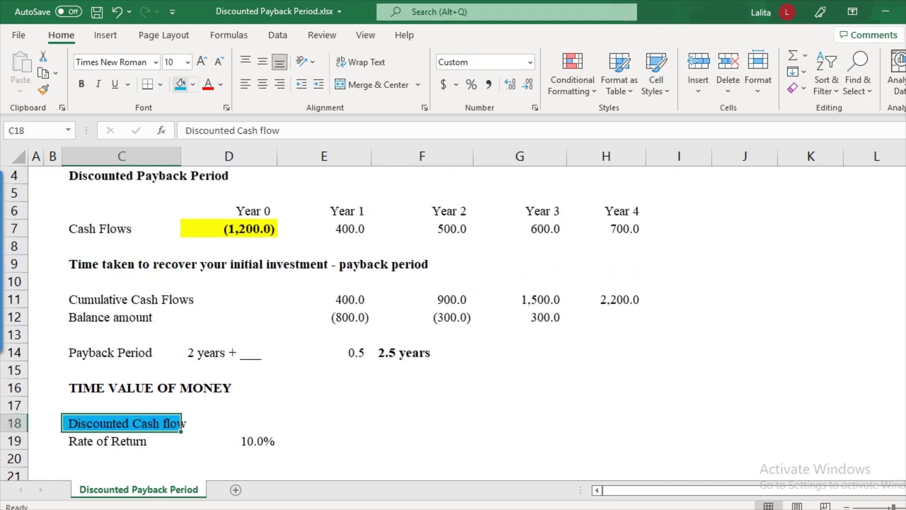
Step: Calculate the Year 1 discounted cash flow in E18 with =E7/(1+D19) and review the formula's references
click(324, 423)
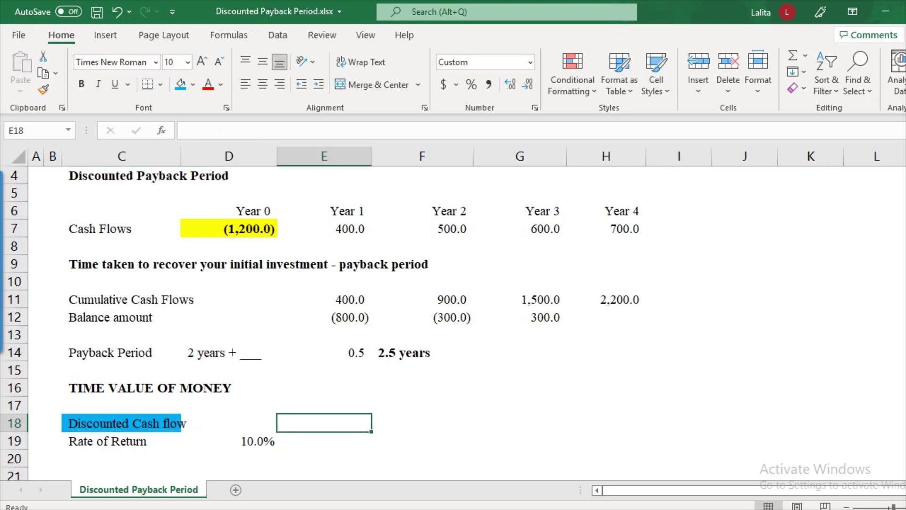
text(=)
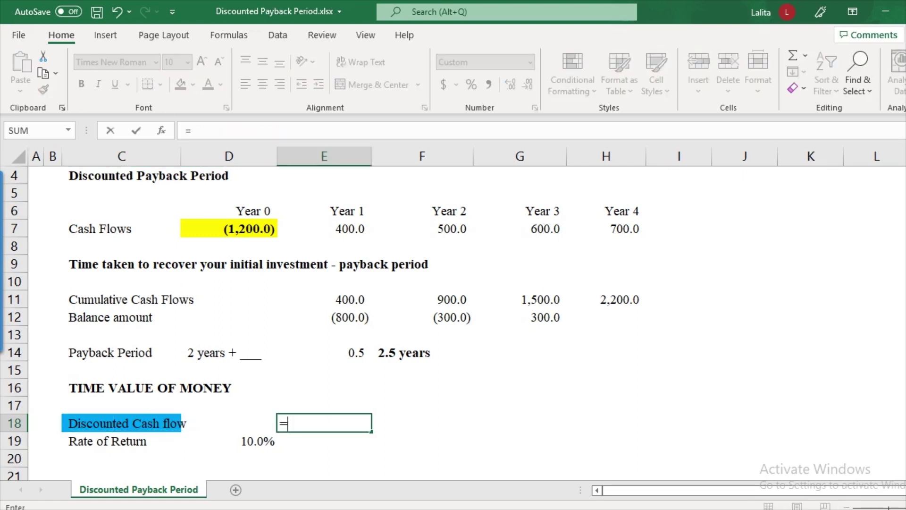
click(324, 229)
text(/(1+)
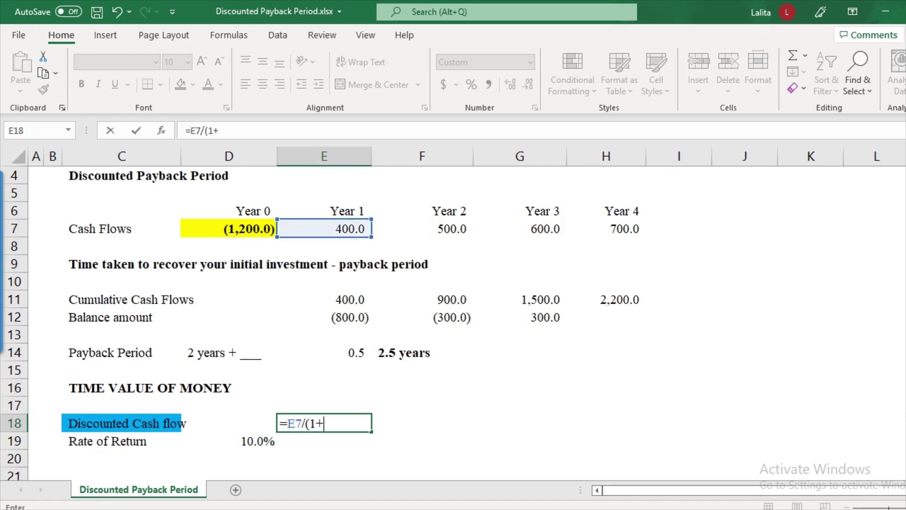
click(229, 441)
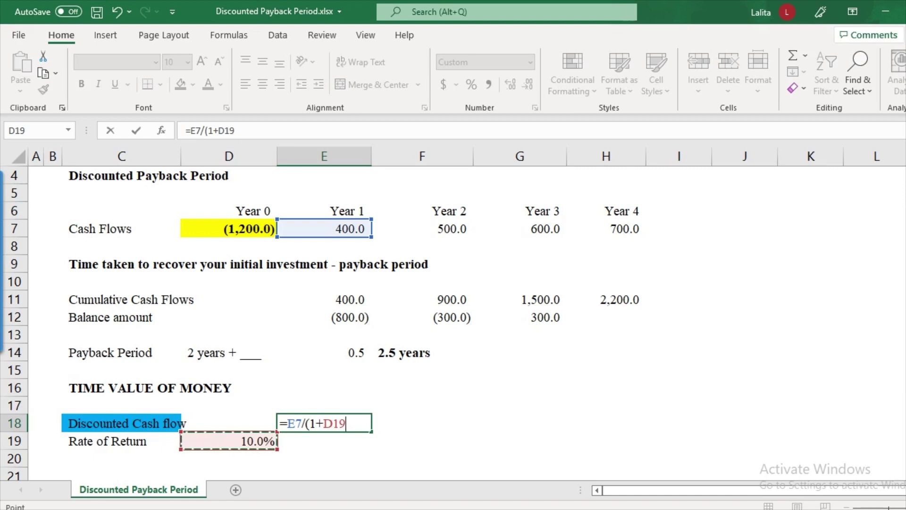
text())
key(Return)
key(Up)
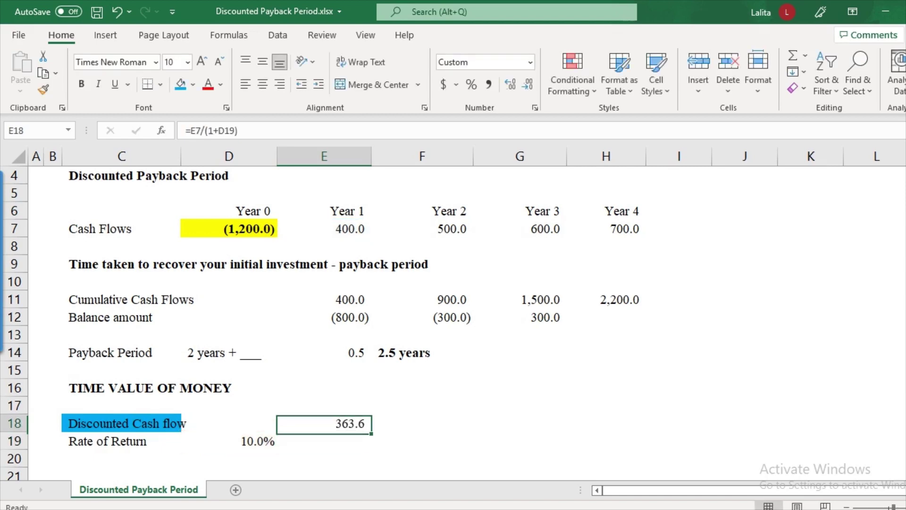
key(F2)
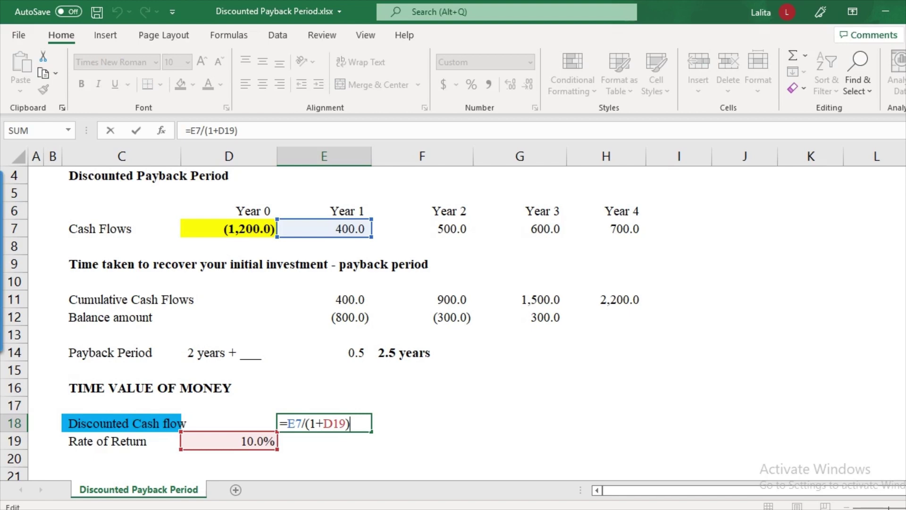
key(Return)
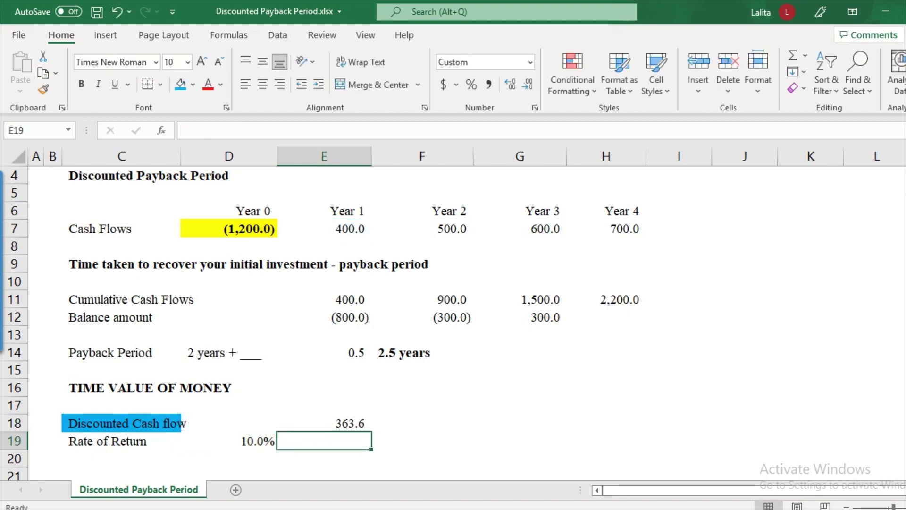
Step: Make the rate of return reference in the E18 formula absolute as $D$19
click(324, 424)
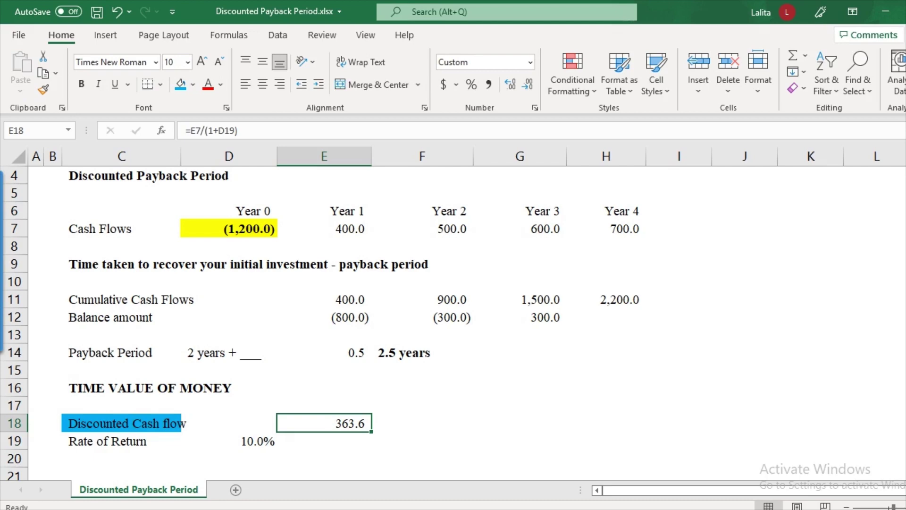
key(F2)
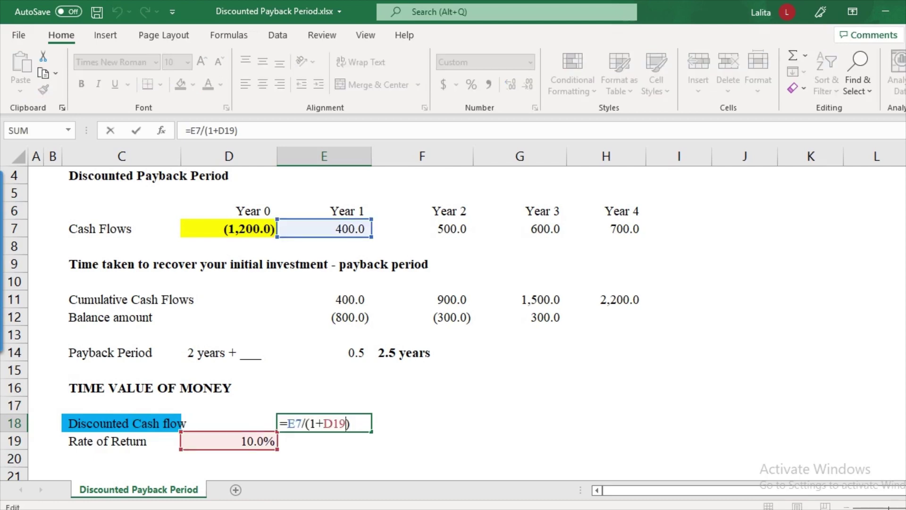
key(Left)
key(Left)
key(F4)
key(ctrl+Return)
Step: Copy the Year 1 discounting formula to F18 and raise its divisor to the power 2, giving =F7/(1+$D$19)^2
key(ctrl+c)
key(Right)
key(ctrl+v)
key(F2)
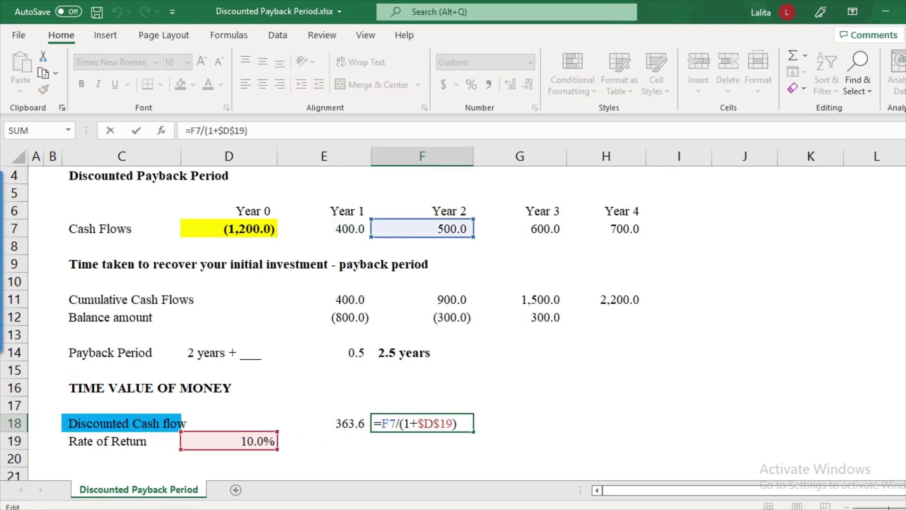
text(^2)
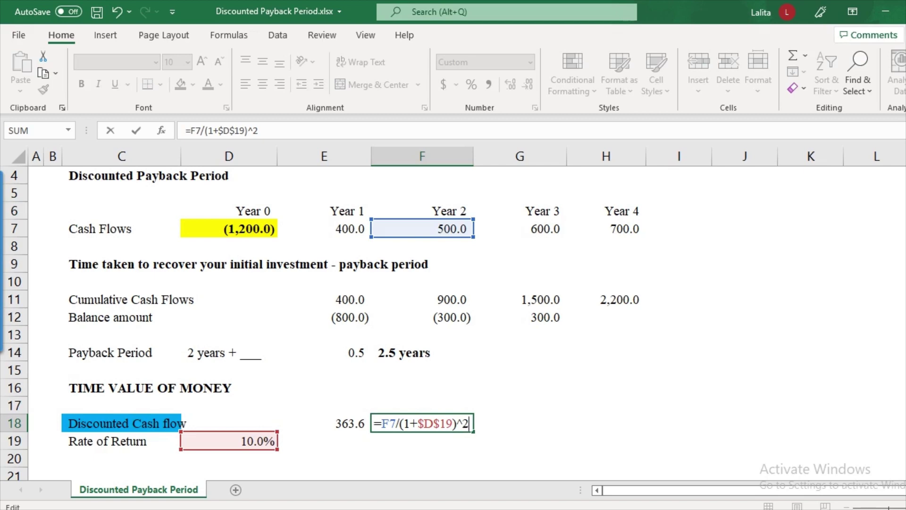
key(Return)
Step: Copy the Year 2 discounting formula to G18 and change its exponent to 3, giving =G7/(1+$D$19)^3
click(422, 423)
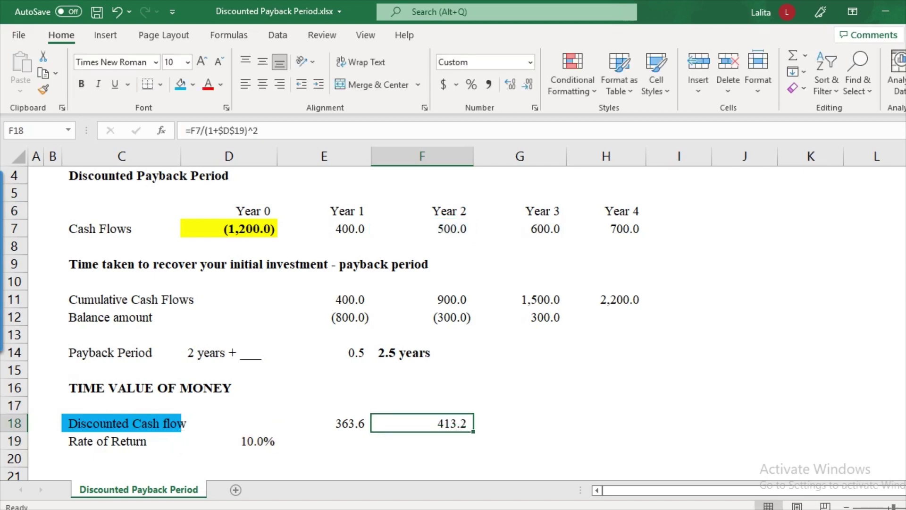
key(ctrl+c)
key(Right)
key(ctrl+v)
key(F2)
key(BackSpace)
text(3)
key(Return)
Step: Copy the Year 3 discounting formula to H18 and change its exponent to 4 for the Year 4 cash flow
key(Up)
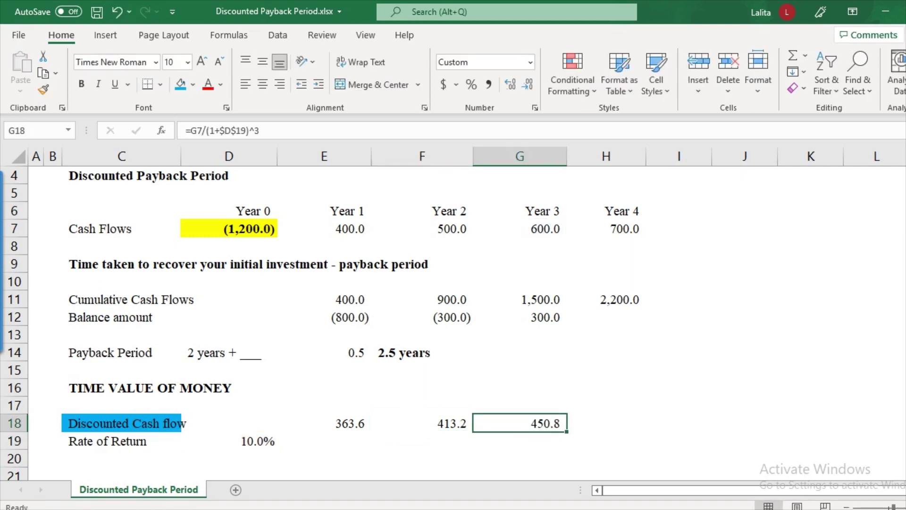
key(ctrl+c)
key(Right)
key(ctrl+v)
key(F2)
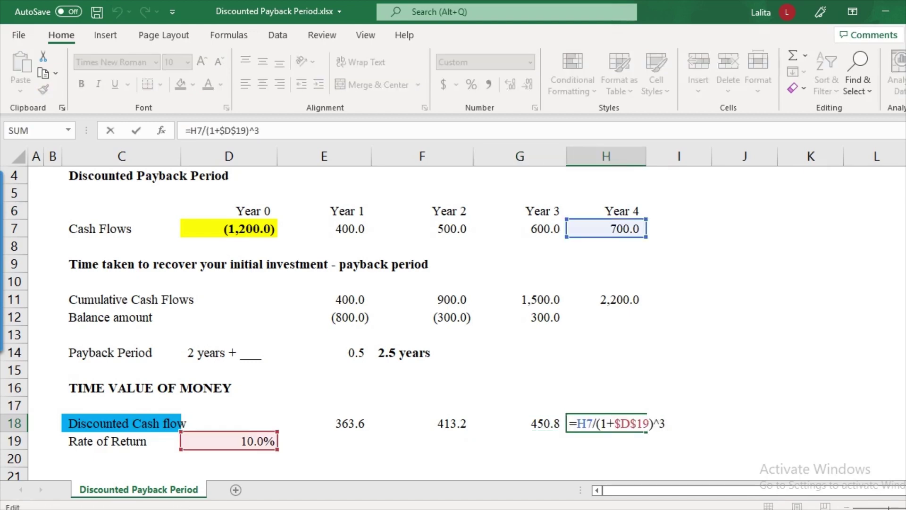
key(BackSpace)
text(4)
key(Return)
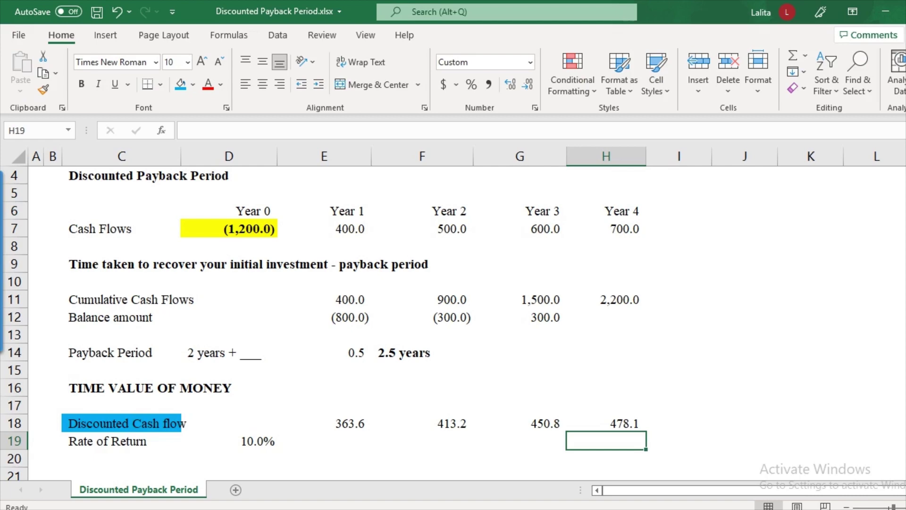
drag(326, 229, 618, 229)
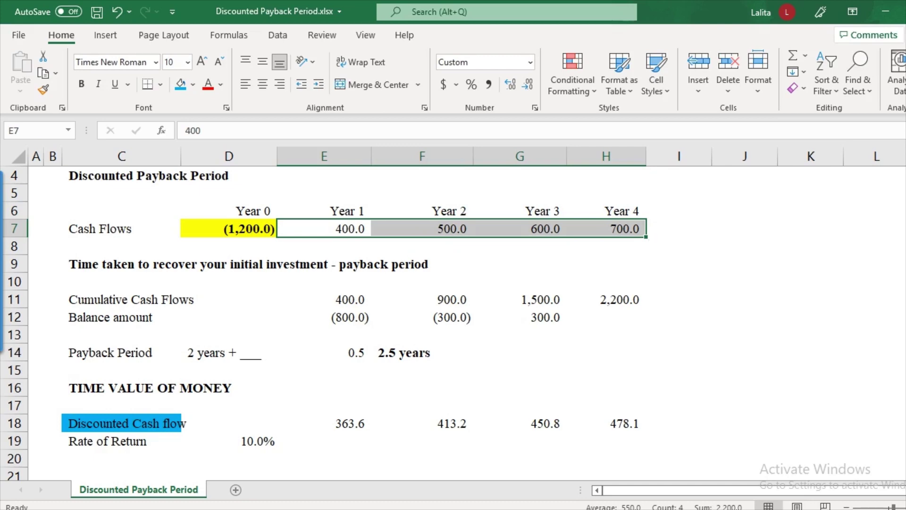
Step: Copy the Cumulative Cash Flows and Balance amount labels from C11:C12 to C21:C22
drag(325, 423, 606, 422)
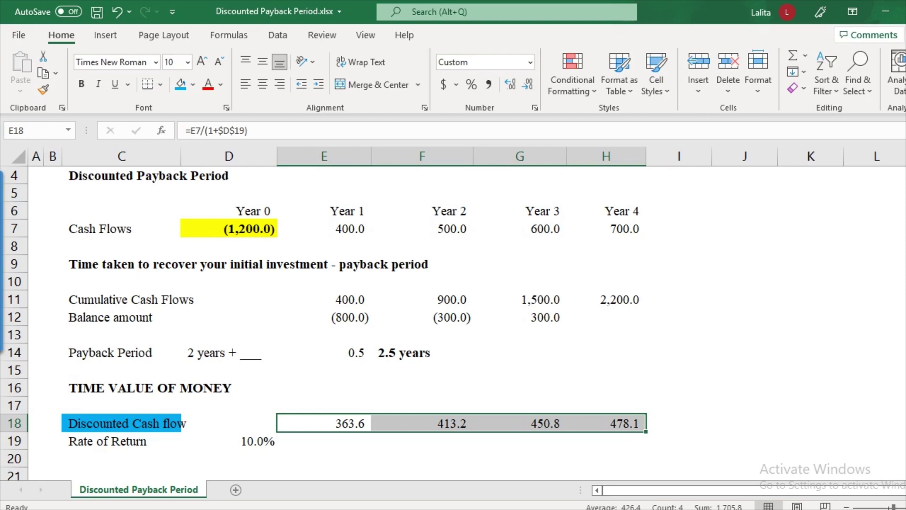
drag(121, 300, 122, 317)
key(ctrl+c)
scroll(320, 323, down, 3)
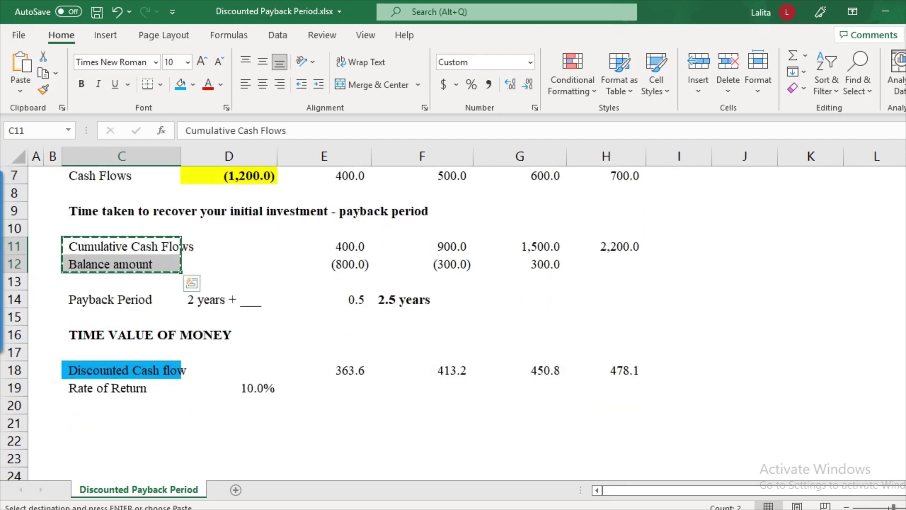
click(110, 299)
click(122, 423)
key(ctrl+v)
click(121, 423)
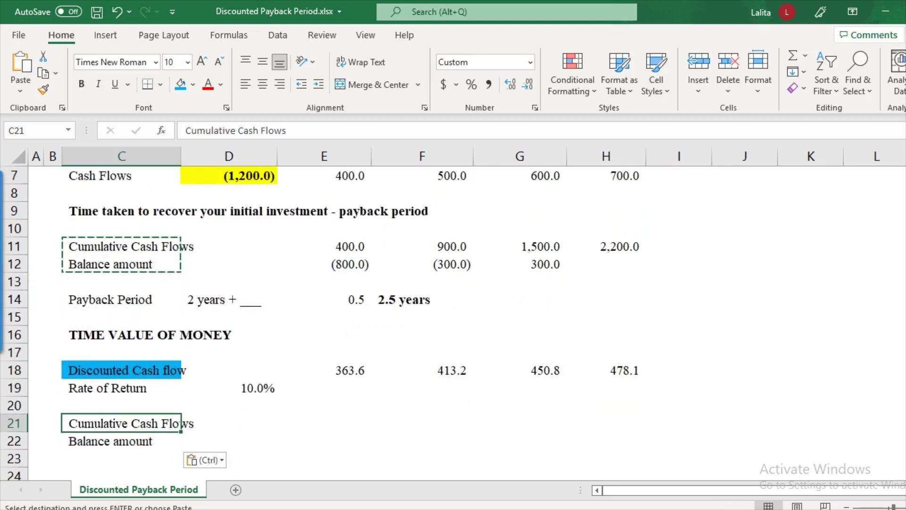
Step: Reword the label in C21 as Cumulative "Discounted" Cash Flows
key(F2)
key(Left)
key(Left)
key(Left)
key(Left)
key(Left)
key(Left)
key(Left)
key(Left)
key(Left)
key(Left)
text("Dicou)
key(BackSpace)
key(BackSpace)
key(BackSpace)
text(scounted)
key(BackSpace)
text(")
key(Return)
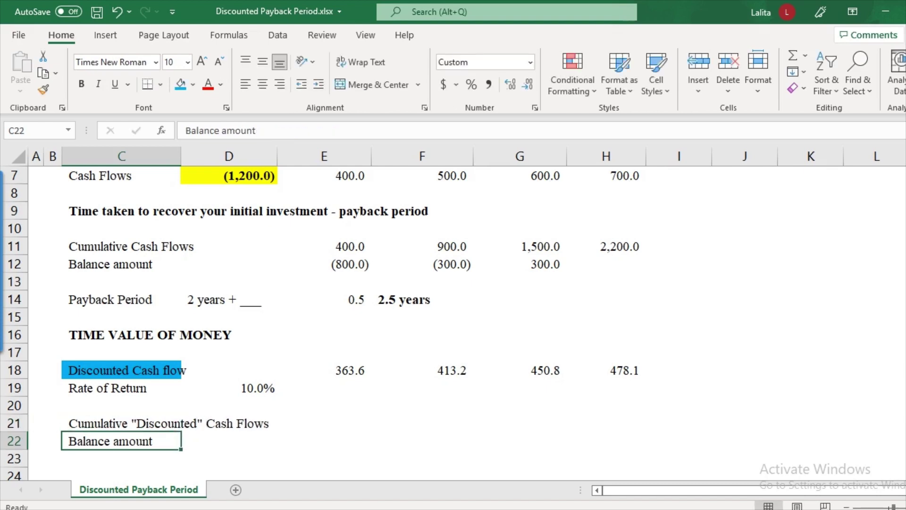
Step: Enter =E18 in E21 as the Year 1 cumulative discounted cash flow
key(Up)
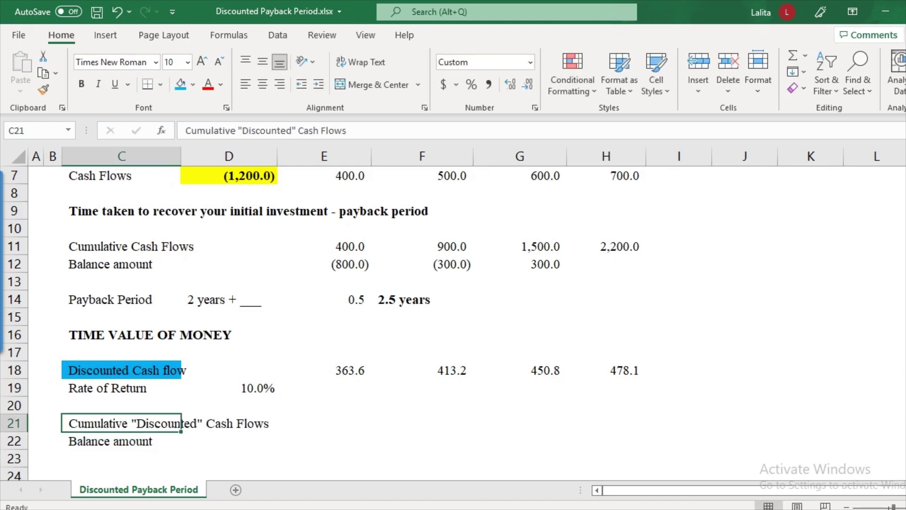
key(Right)
key(Right)
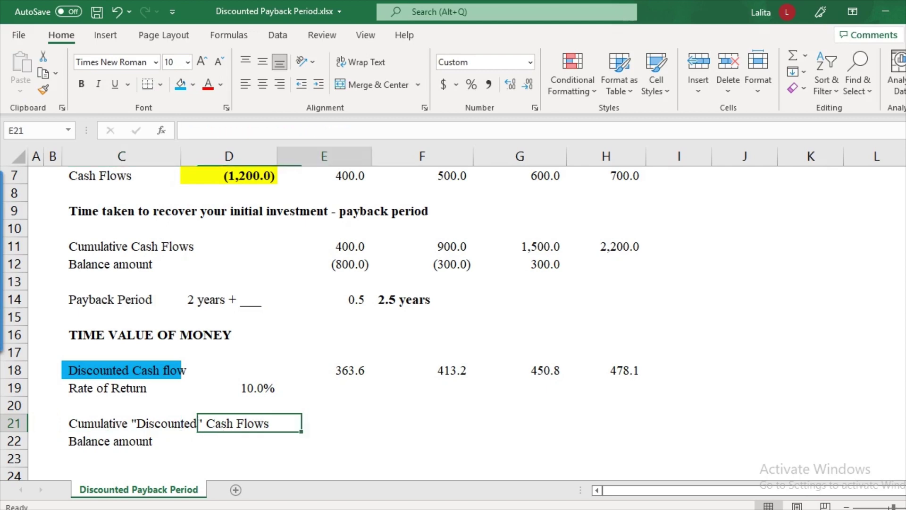
text(=)
key(Up)
key(Up)
key(Up)
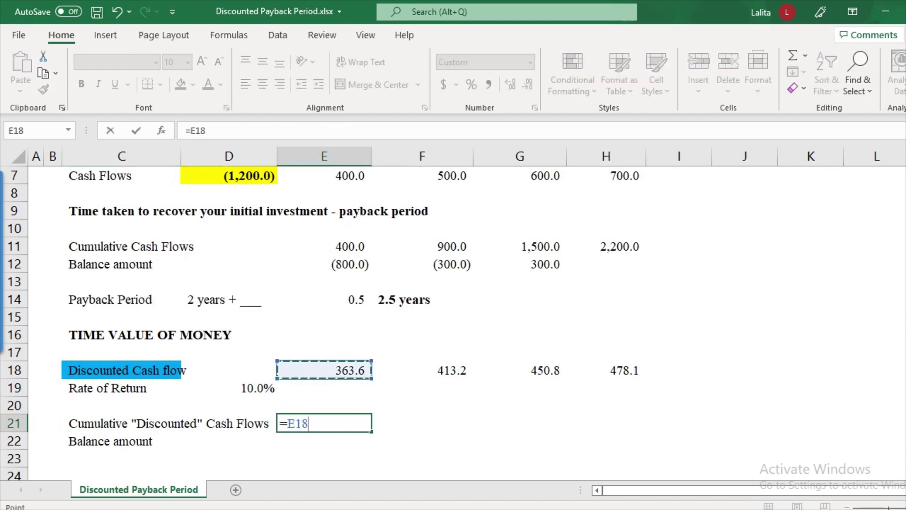
key(Return)
Step: Enter =E21+F18 in F21 to accumulate the discounted cash flows through Year 2
key(Up)
key(Right)
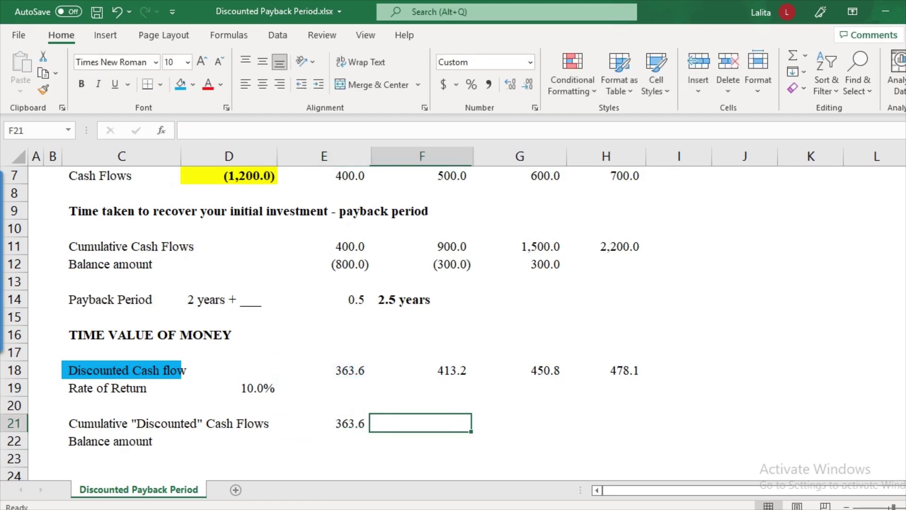
text(=)
key(Left)
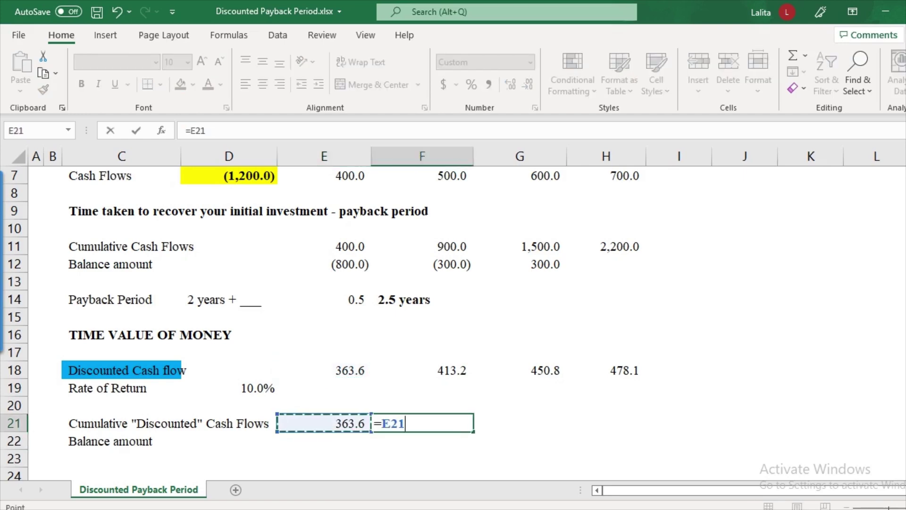
text(+)
key(Up)
key(Up)
key(Up)
key(Return)
Step: Copy the cumulative discounted formula from F21 to G21 and H21 and check the reference cells in H21
key(Up)
key(ctrl+c)
key(Right)
key(ctrl+v)
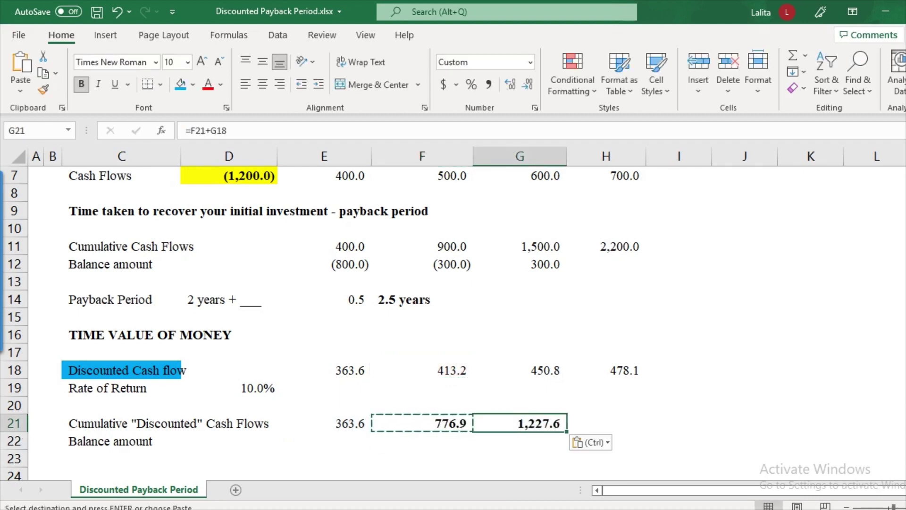
key(Right)
key(ctrl+v)
key(F2)
key(Escape)
Step: Make the cumulative discounted cash flows in E21:H21 bold
key(Left)
key(Left)
key(Left)
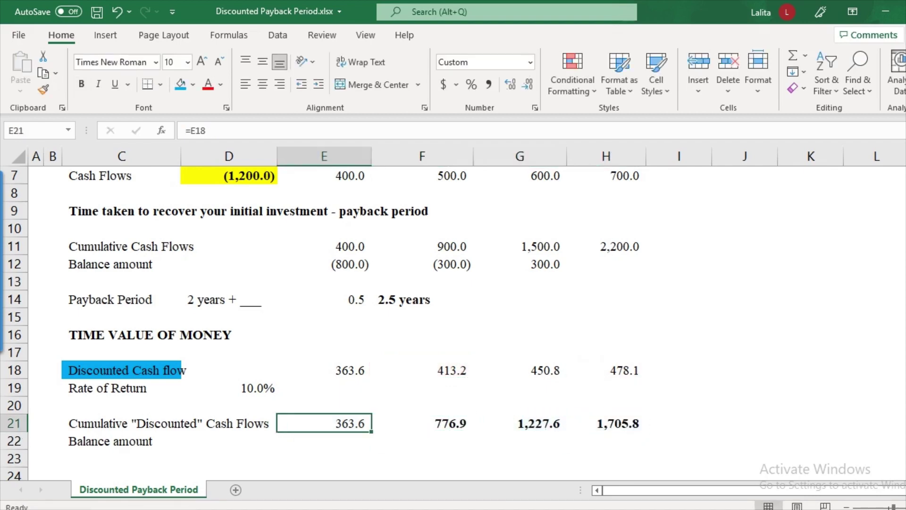
key(shift+Right)
key(shift+Right)
key(shift+Right)
key(ctrl+b)
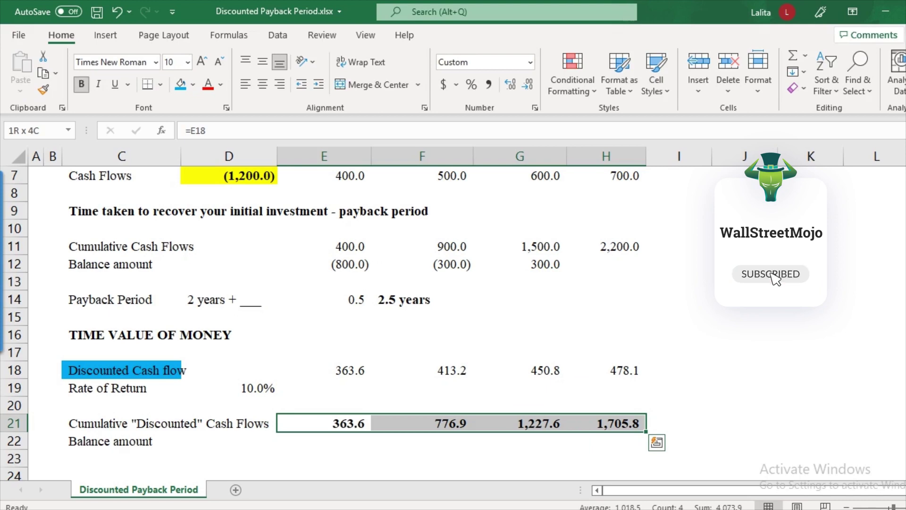
key(ctrl+q)
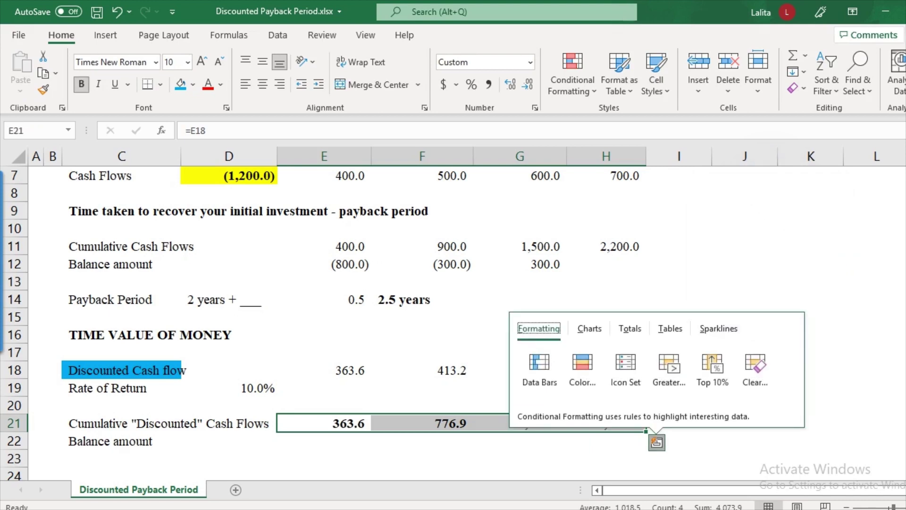
click(422, 474)
scroll(422, 474, up, 1)
scroll(422, 474, down, 1)
click(324, 246)
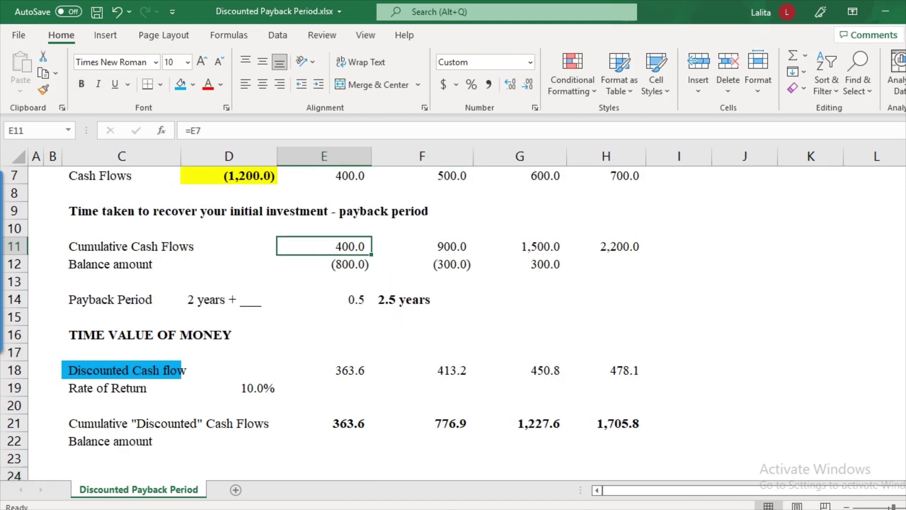
click(520, 247)
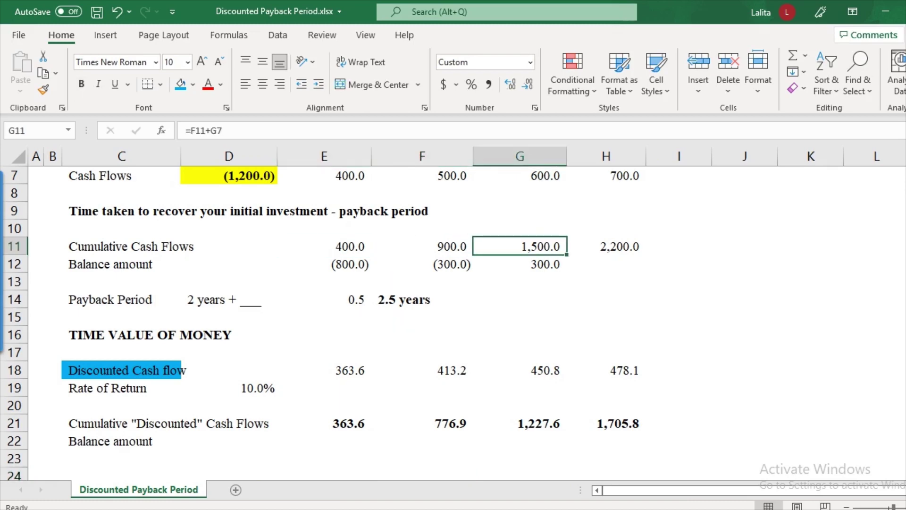
click(520, 282)
click(520, 423)
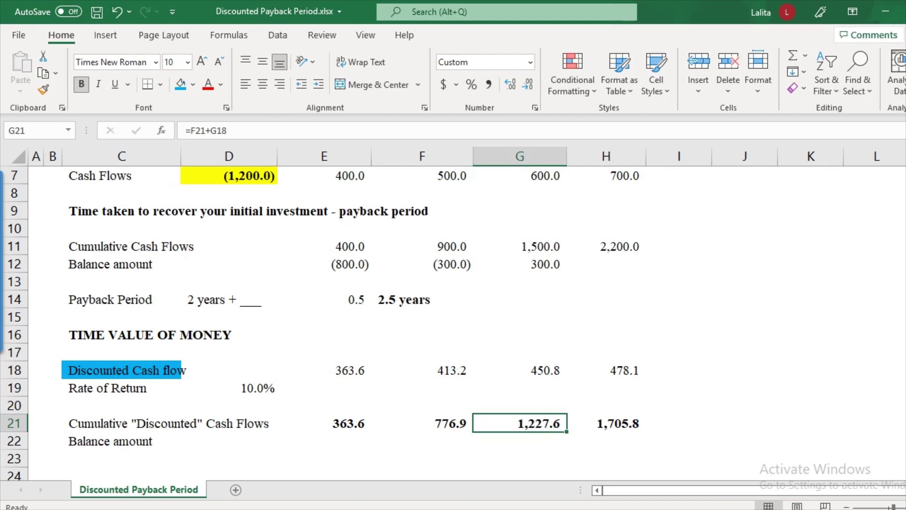
Step: Enter =$D$7+E21 in E22 to calculate the Year 1 balance with an absolute reference to the initial investment
click(324, 441)
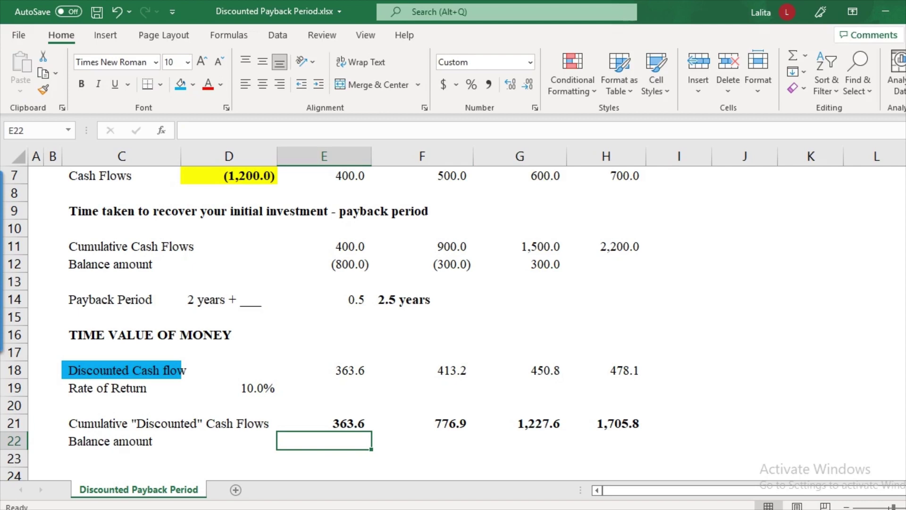
text(=)
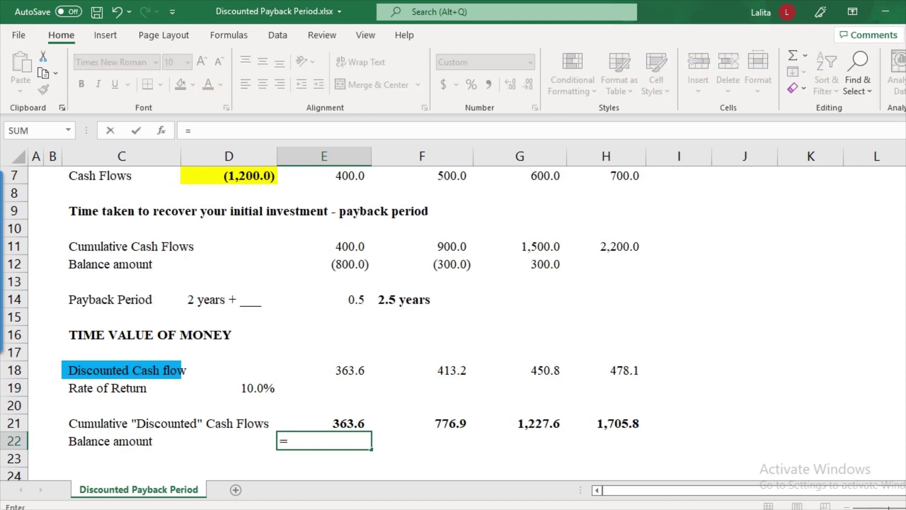
scroll(321, 311, up, 1)
scroll(321, 312, down, 1)
click(229, 176)
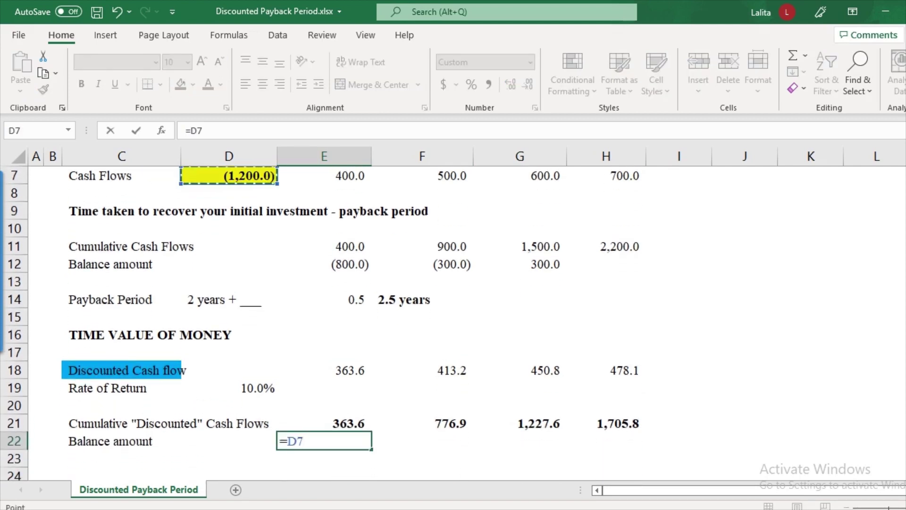
key(F4)
text(+)
key(Up)
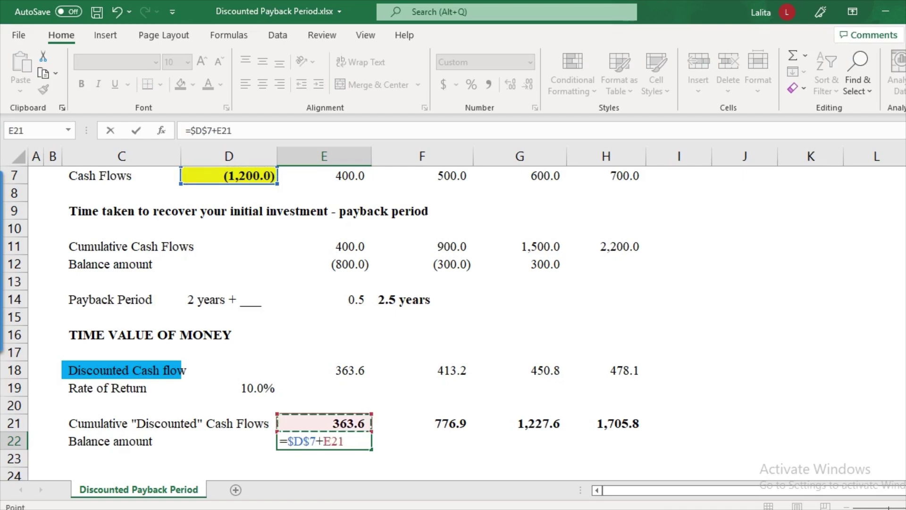
key(Return)
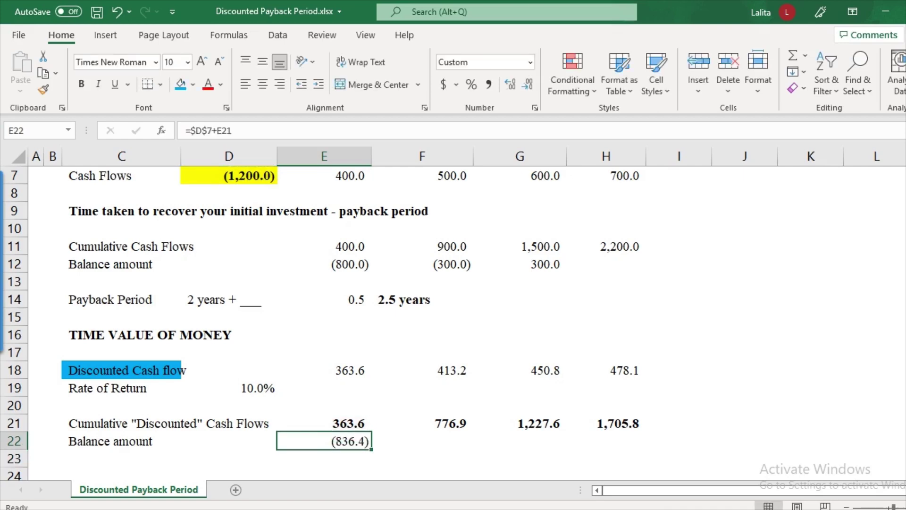
Step: Copy the balance amount formula from E22 across to F22, G22 and H22, checking the references
key(F2)
key(Escape)
key(ctrl+c)
key(Right)
key(ctrl+v)
key(F2)
key(Escape)
key(ctrl+c)
key(Right)
key(ctrl+v)
key(Right)
key(ctrl+v)
key(Left)
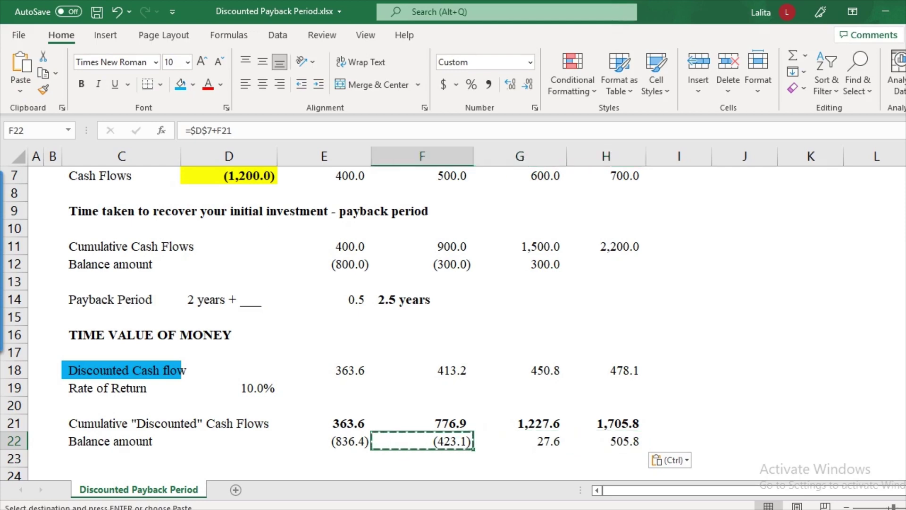
key(Right)
key(Left)
key(Right)
key(Right)
key(Left)
key(Left)
key(Right)
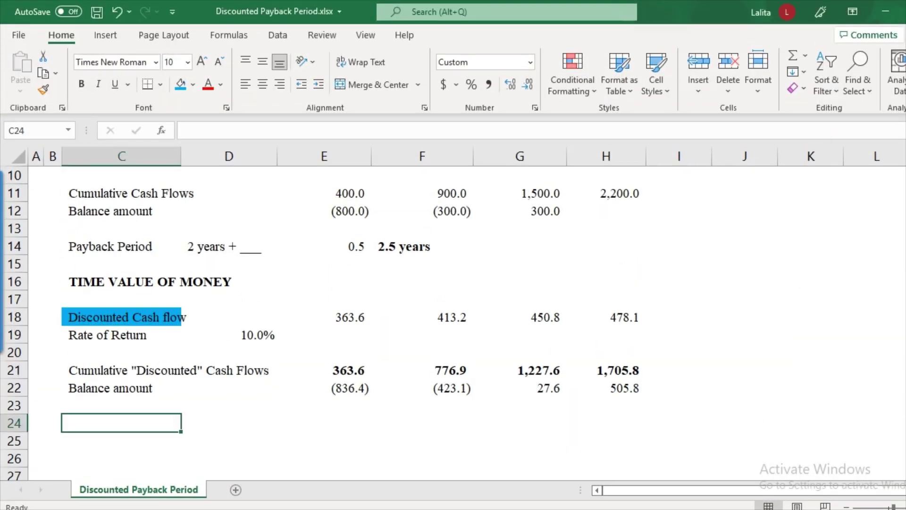
Step: Label C24 as Discounted Payback Period and enter 2 years + ___ in E24
text(Discoun)
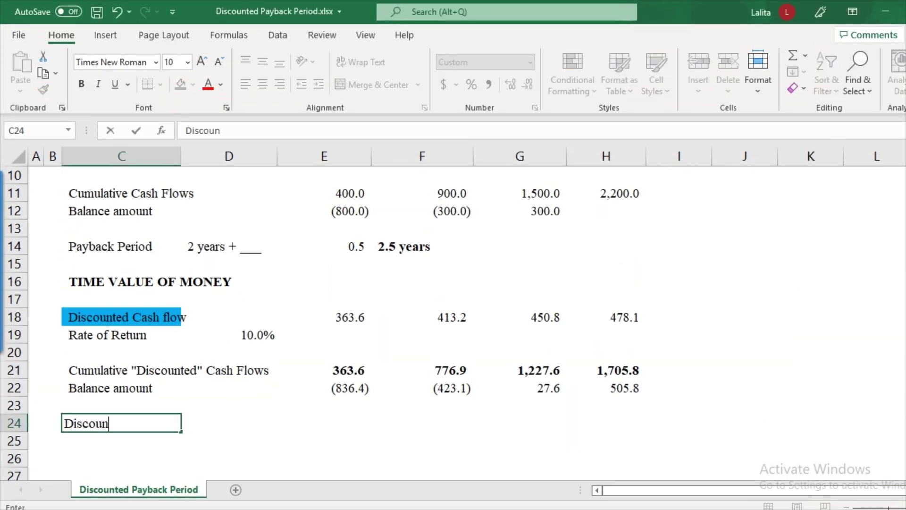
text(ted Payback Period)
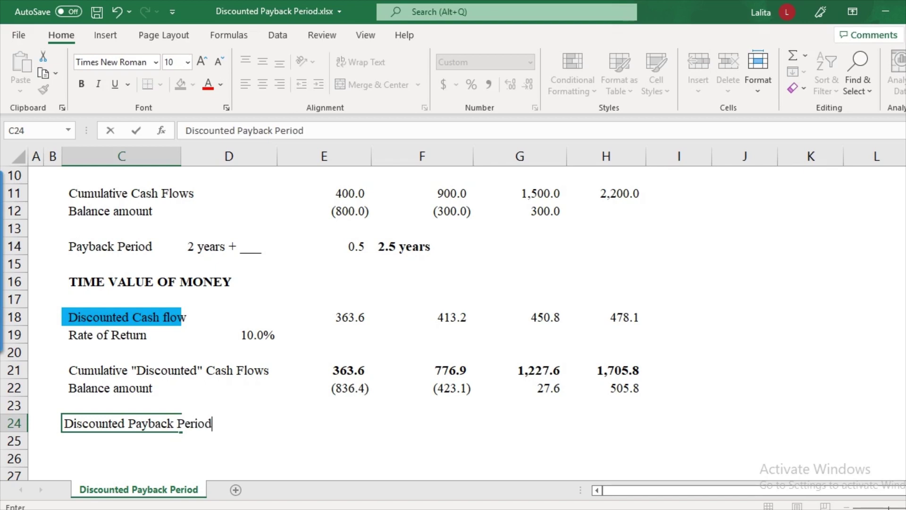
key(ctrl+Return)
click(324, 423)
text(2 years + ___)
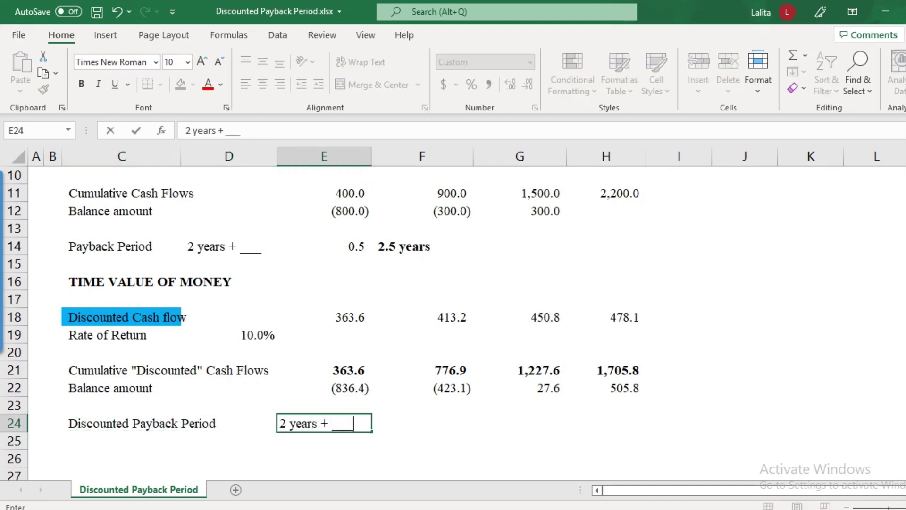
key(Return)
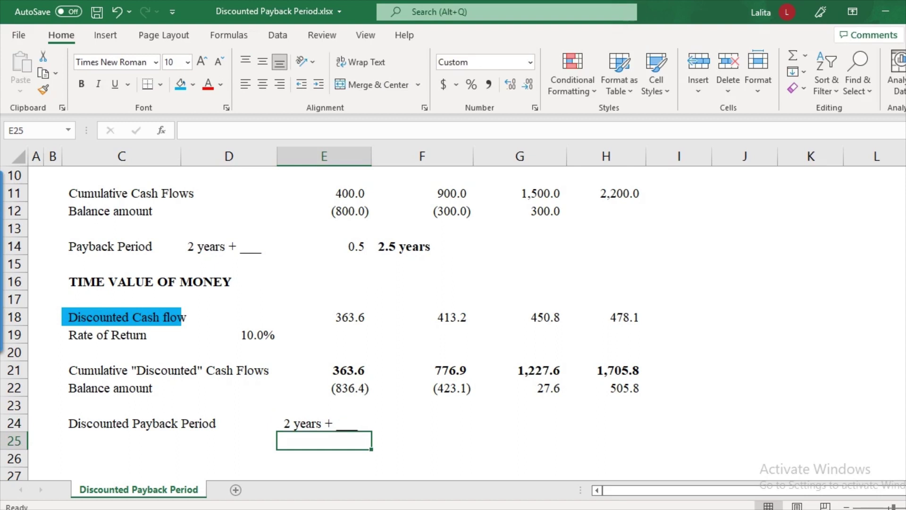
Step: Fill the Year 3 discounted cash flow in G18 and the Year 2 balance in F22 with yellow
click(520, 317)
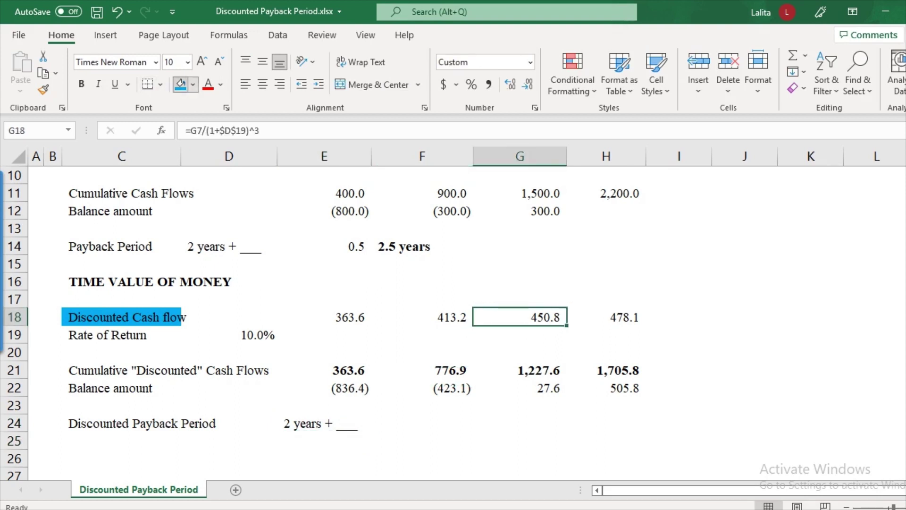
click(193, 84)
click(216, 217)
click(679, 281)
click(520, 317)
click(423, 370)
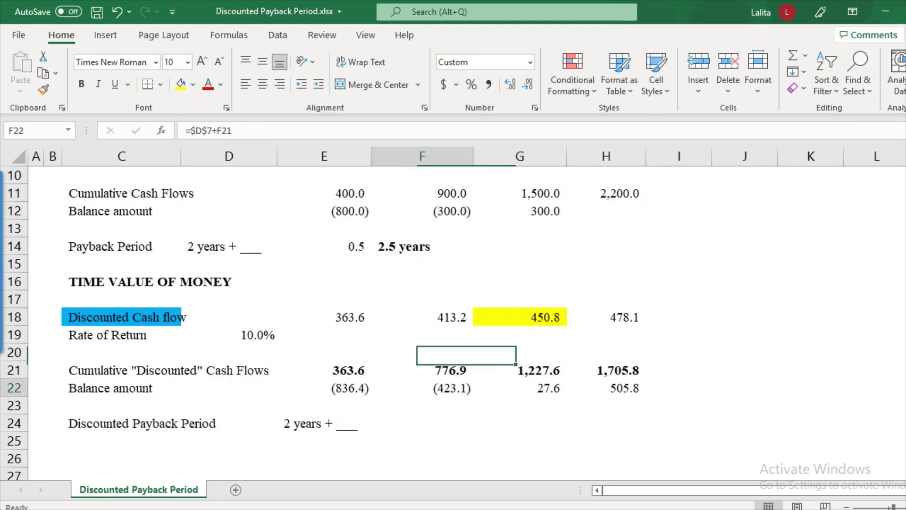
click(423, 388)
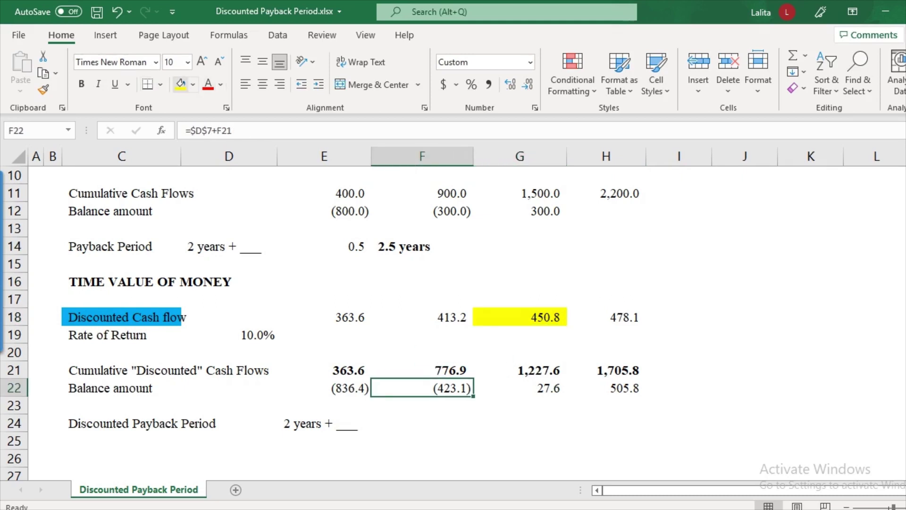
click(181, 85)
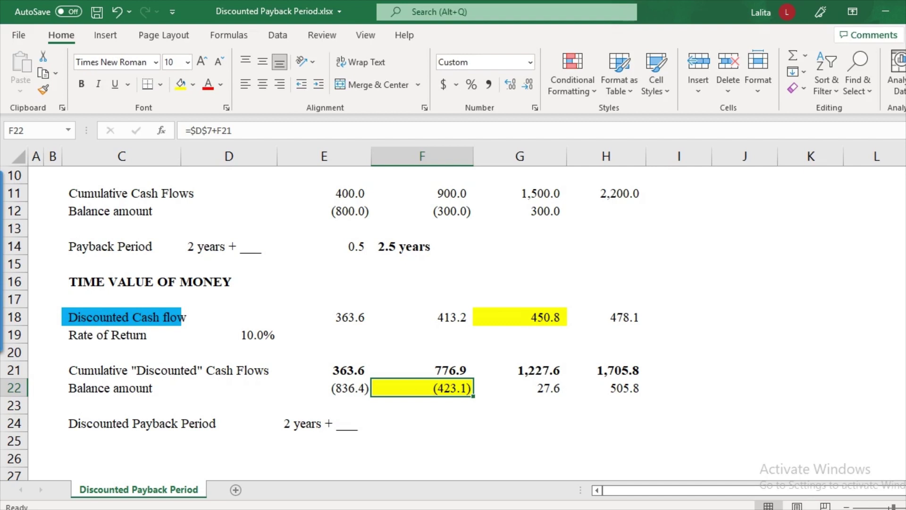
Step: Enter =F22/G18 in F24 to divide the Year 2 balance by the Year 3 discounted cash flow
click(423, 423)
text(=)
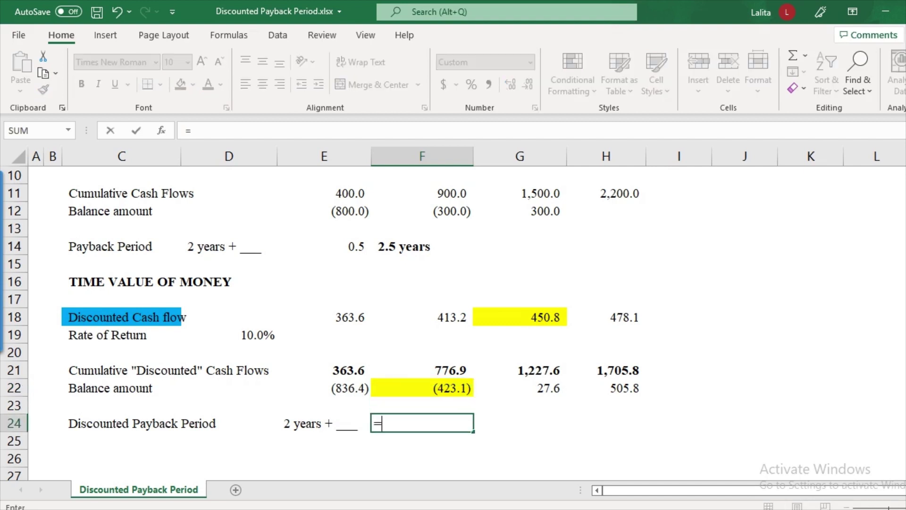
click(423, 388)
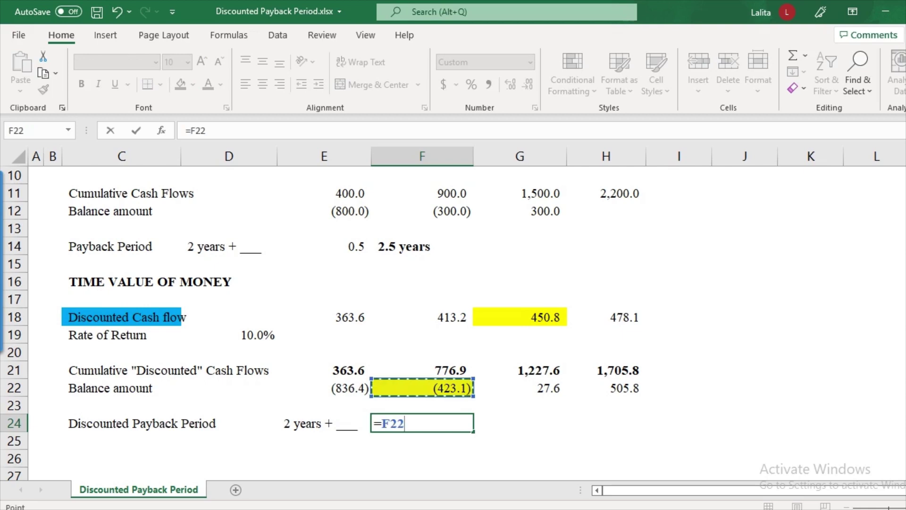
text(/)
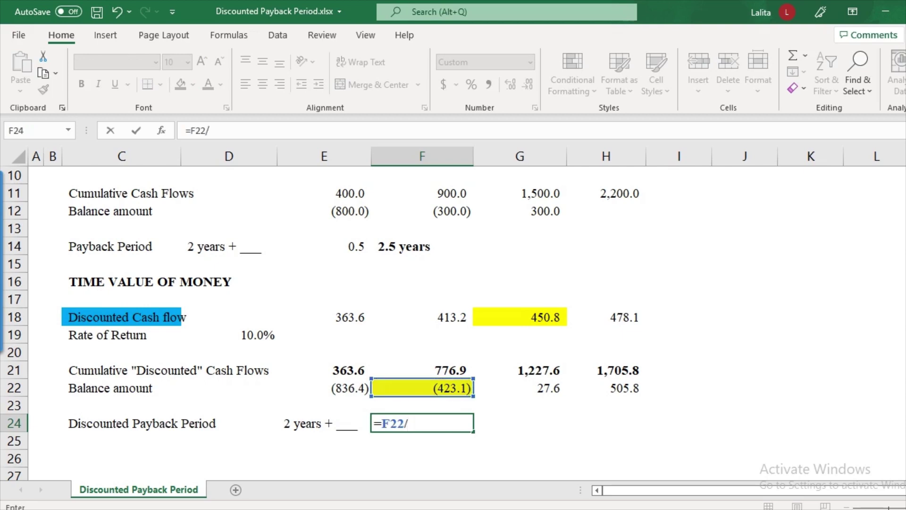
click(520, 317)
key(Return)
Step: Add a minus sign before F22 in the F24 formula so it reads =-F22/G18
key(Up)
key(F2)
key(Left)
key(Left)
key(Left)
key(Left)
key(Left)
key(Left)
key(Left)
text(-)
key(Return)
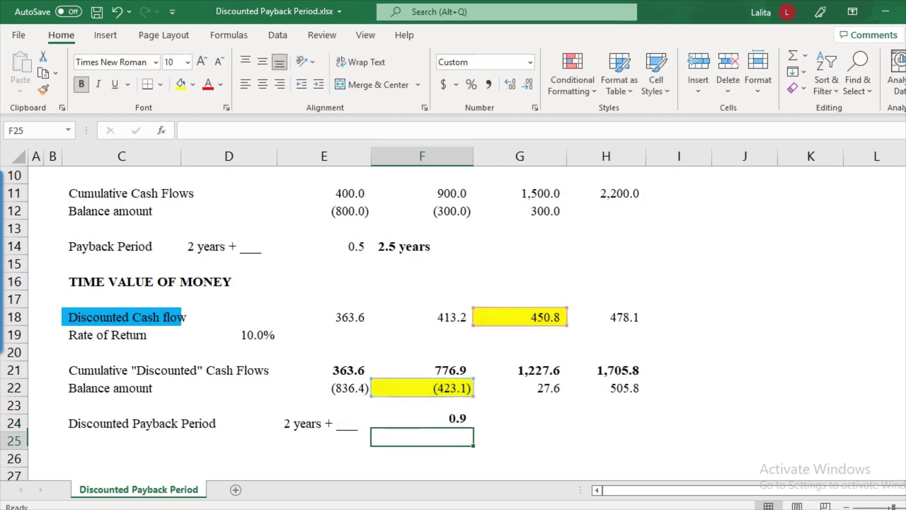
Step: Display the fraction in F24 with two decimal places and enter 2.94 Years in G24
key(Up)
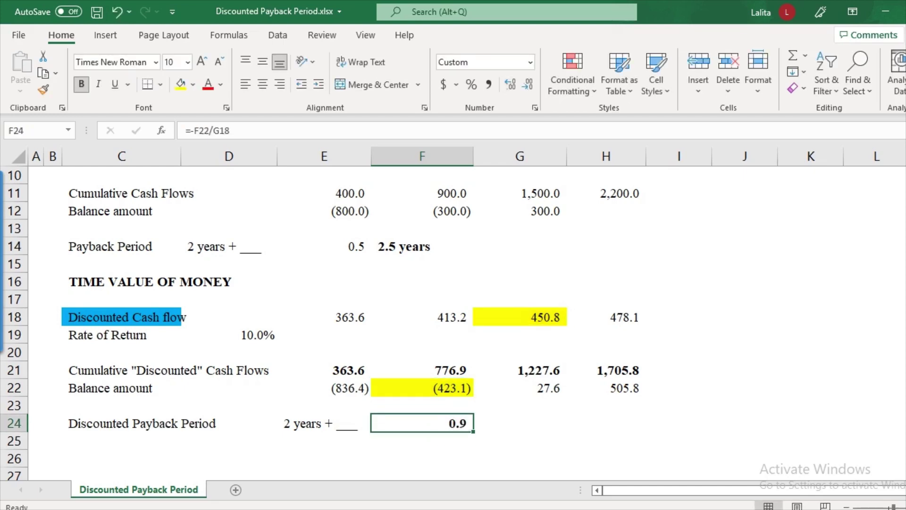
click(510, 84)
click(520, 424)
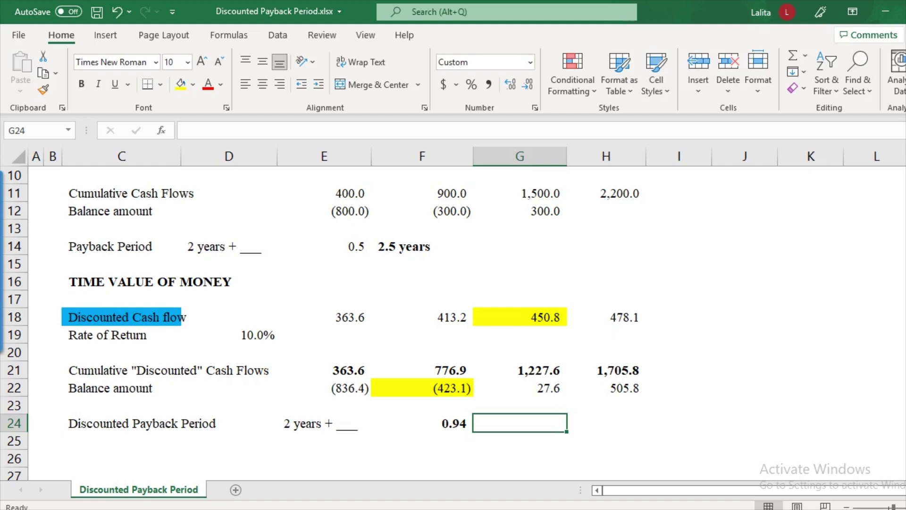
text(2.94 )
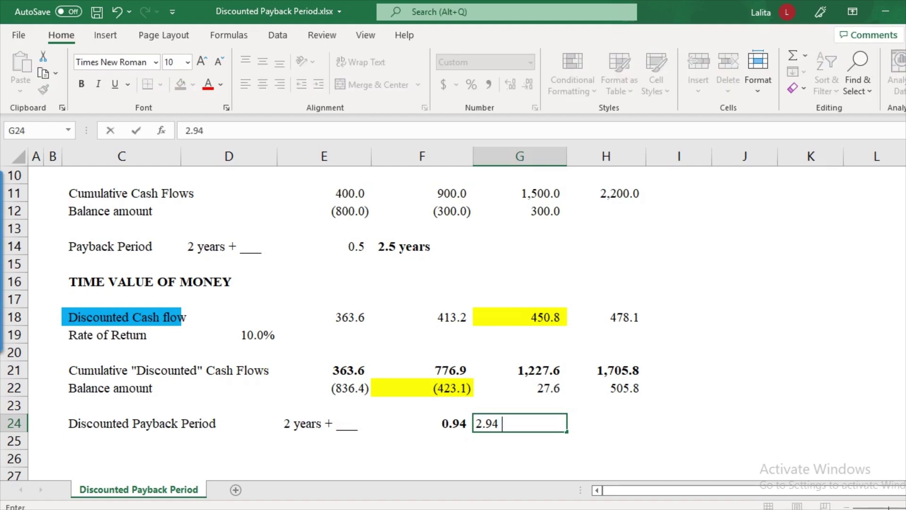
text(Years)
key(Return)
key(Up)
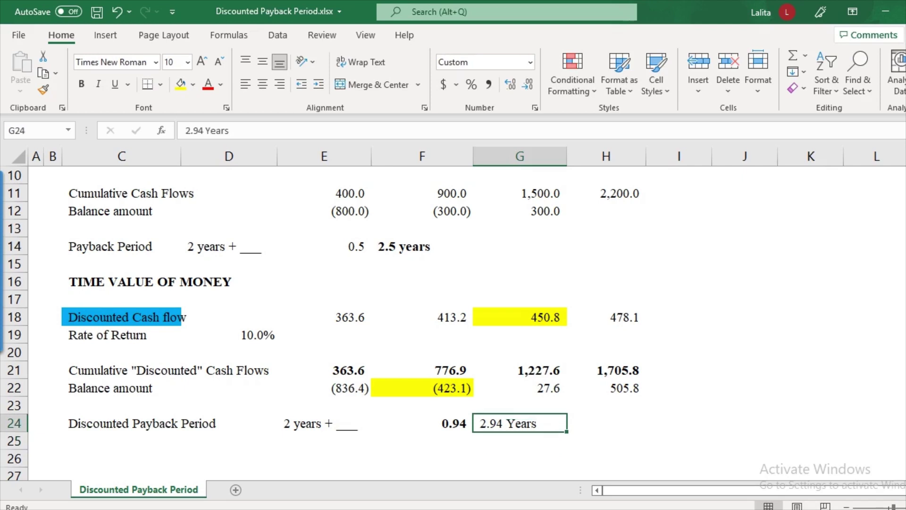
Step: Make the discounted payback result in G24 bold
click(422, 246)
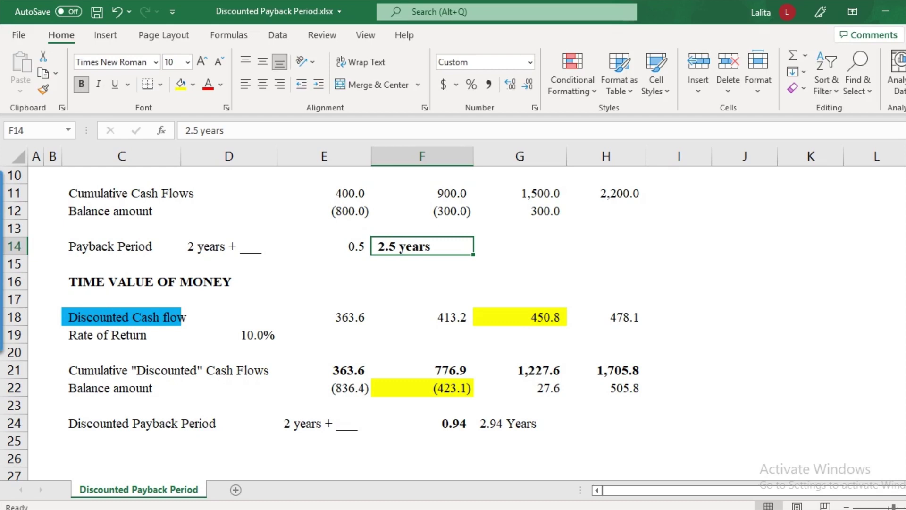
click(520, 423)
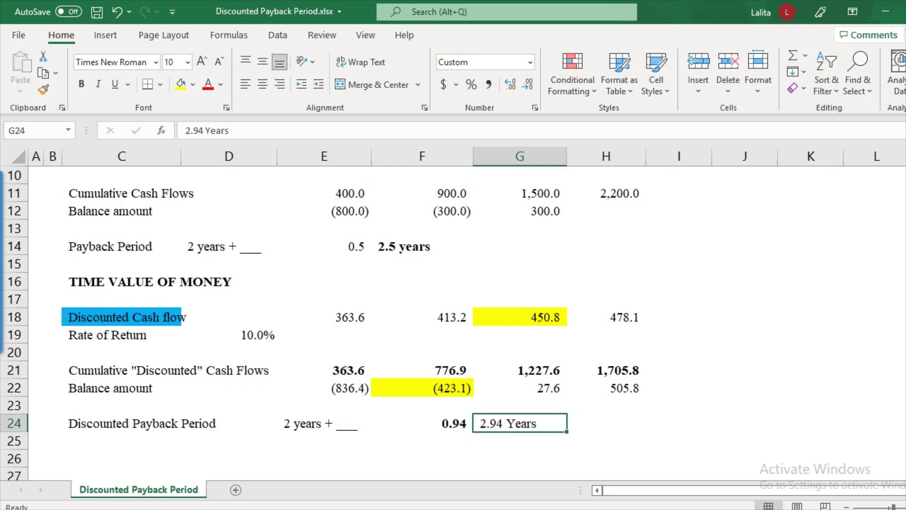
key(ctrl+b)
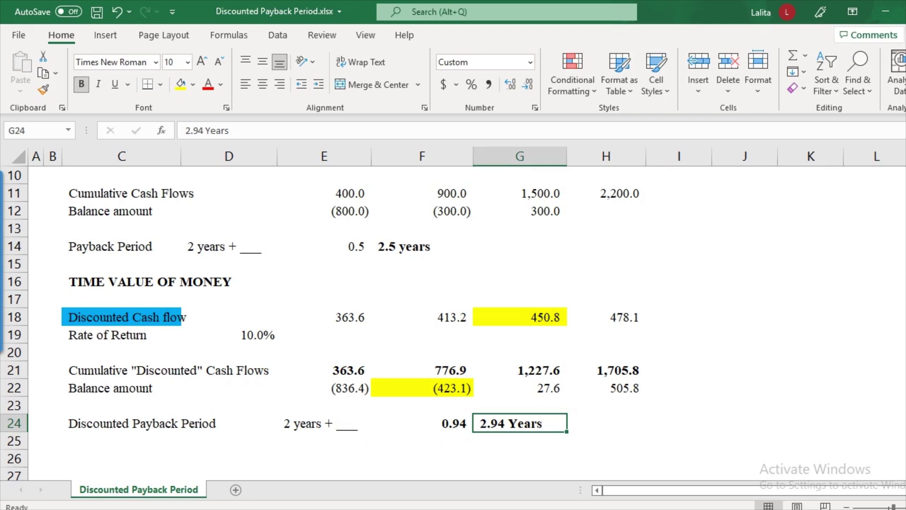
Step: Select the discounted cash flows in E18:H18 to review them
drag(324, 318, 606, 317)
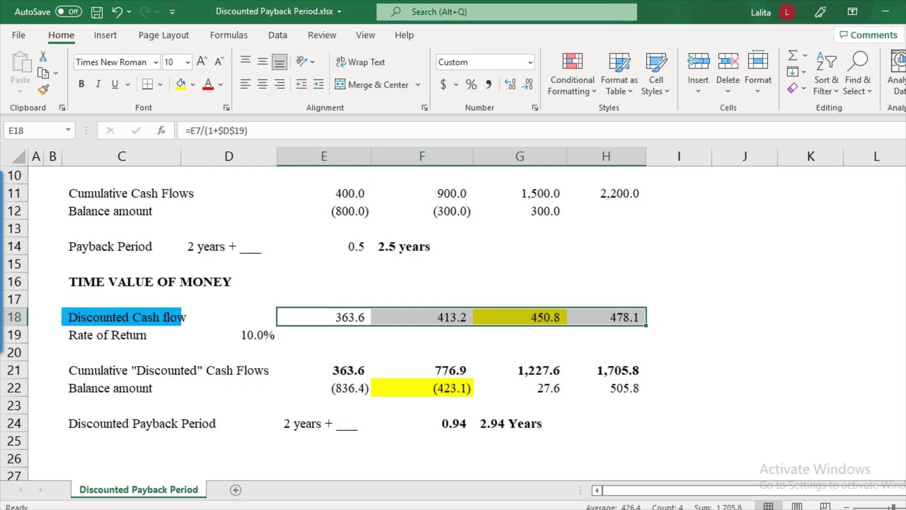